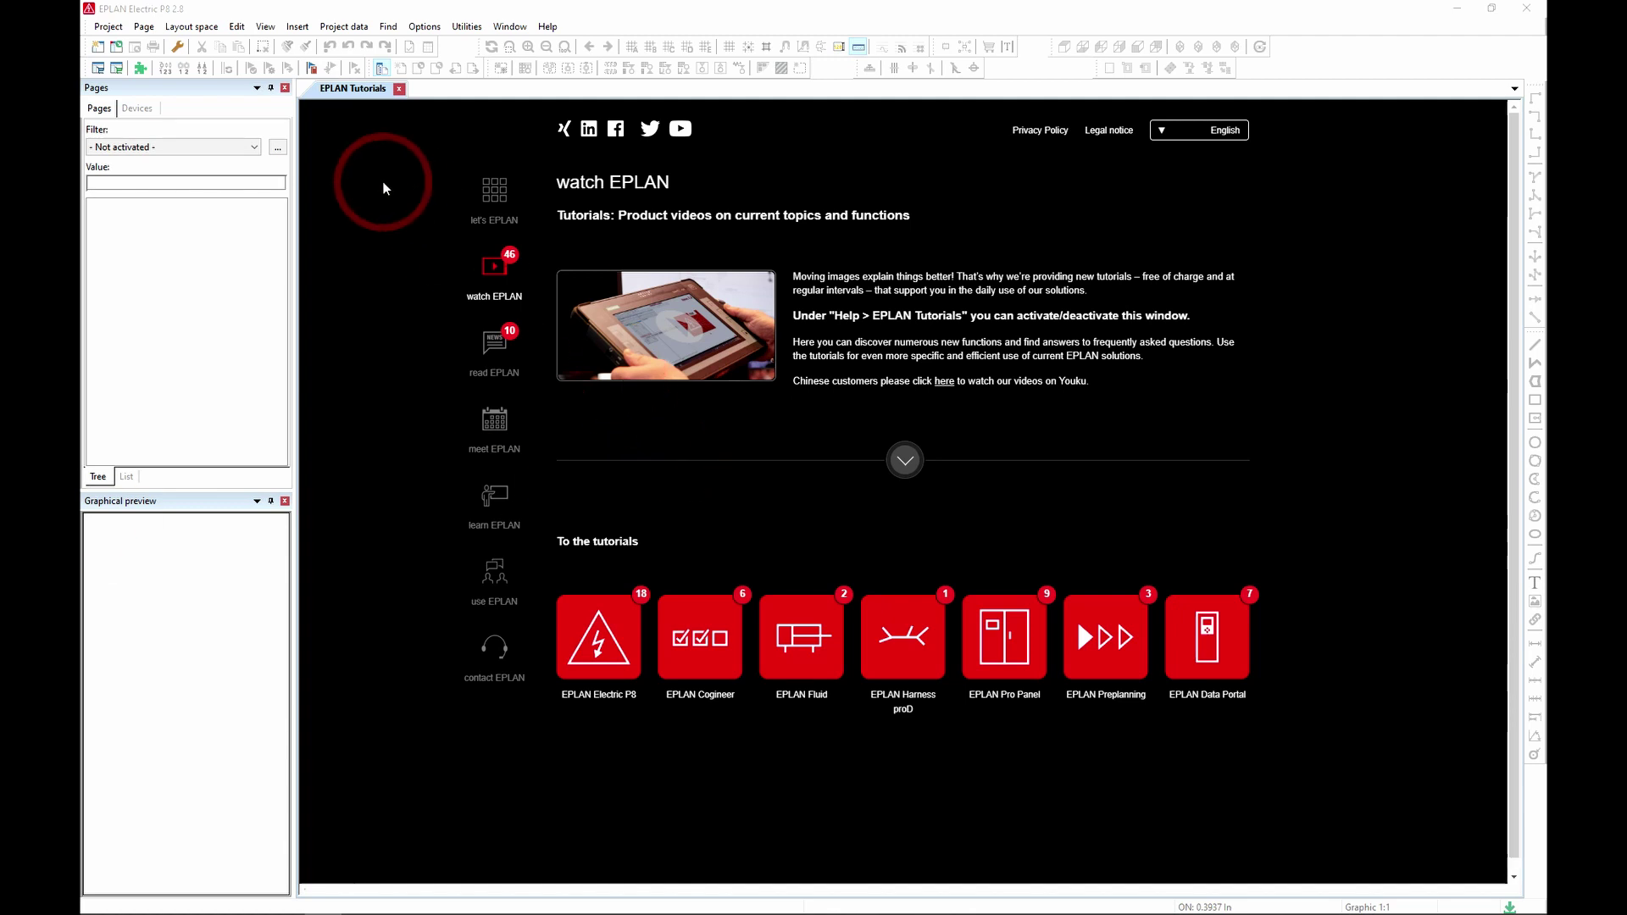
Open Settings and navigate to the User > Management > Parts page.
{"action": "left_click", "coordinate": [177, 48]}
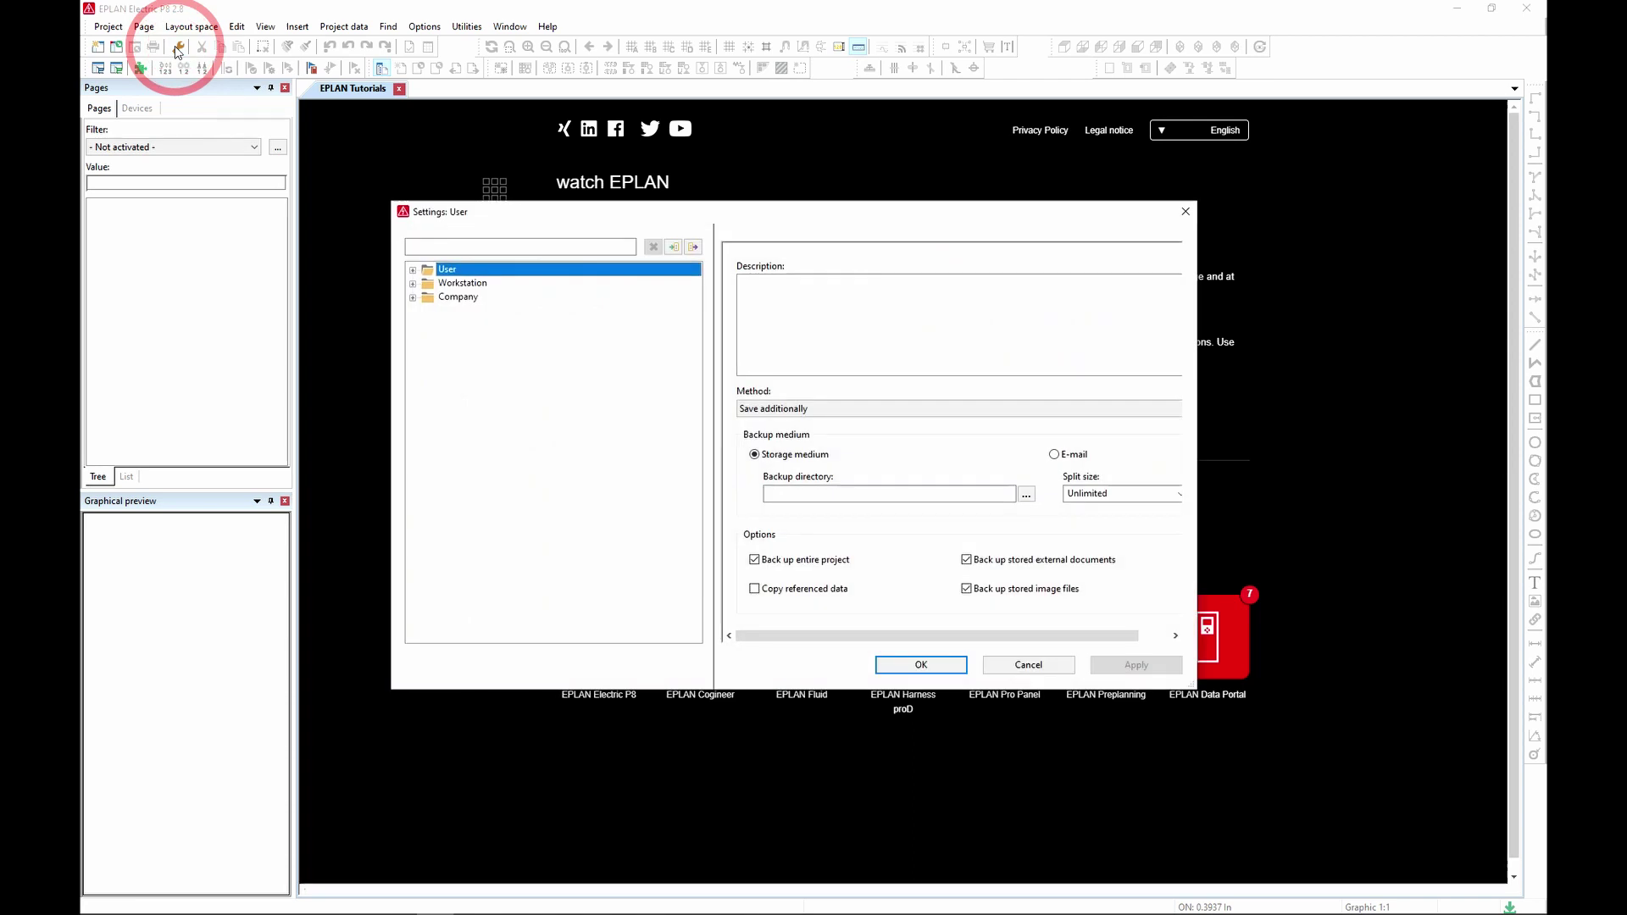
{"action": "left_click_drag", "start_coordinate": [788, 218], "coordinate": [615, 185]}
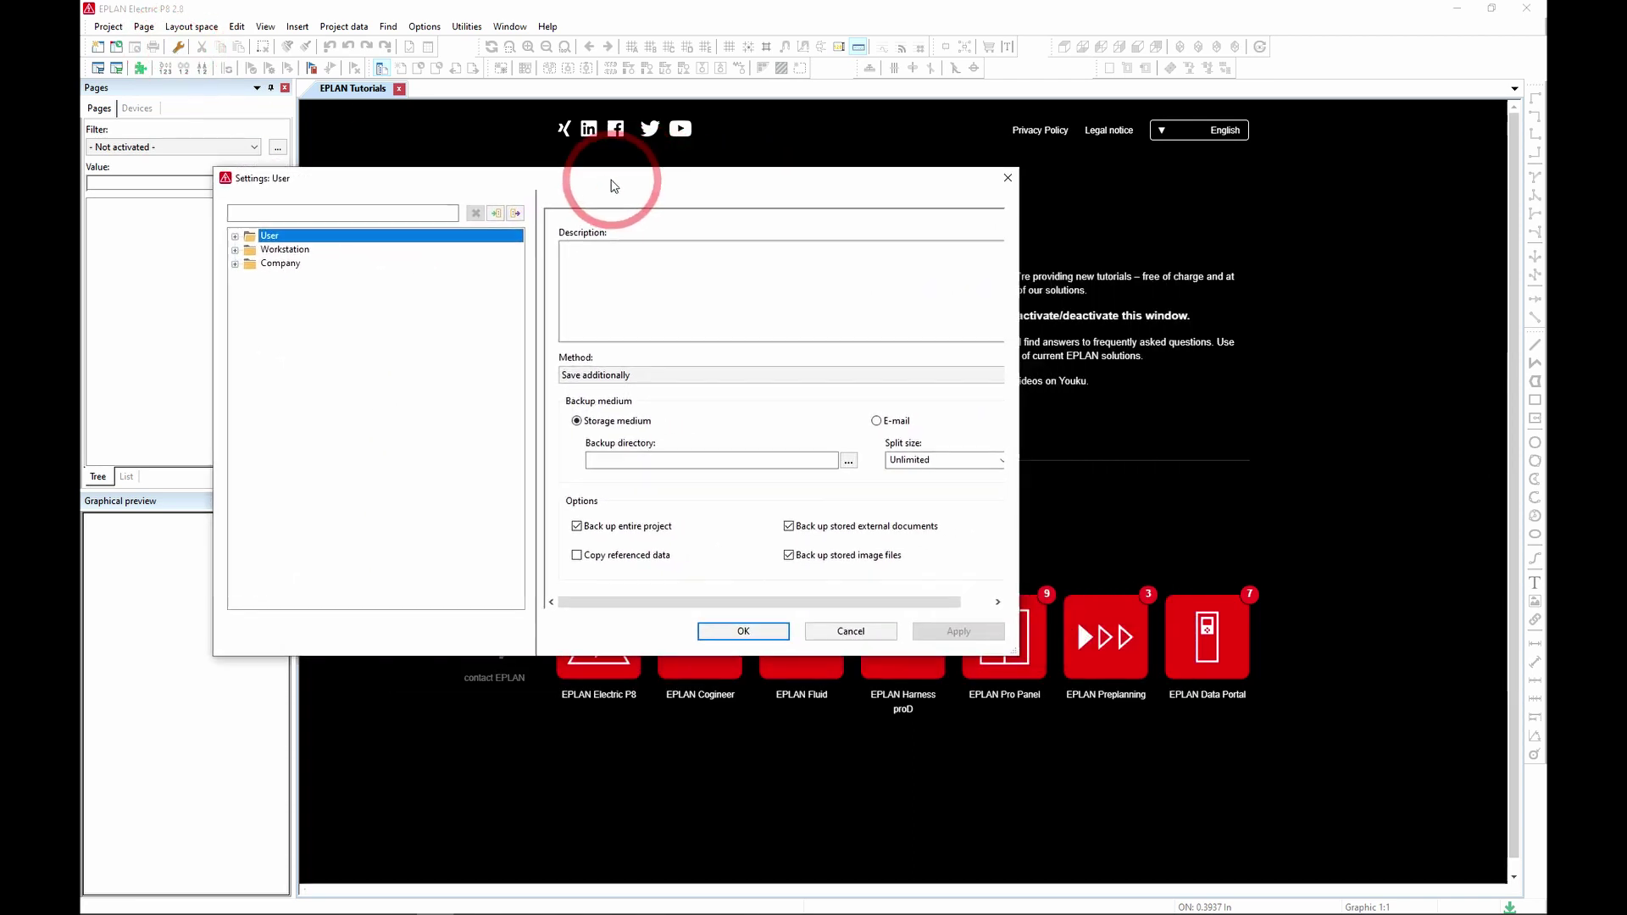
{"action": "double_click", "coordinate": [270, 237]}
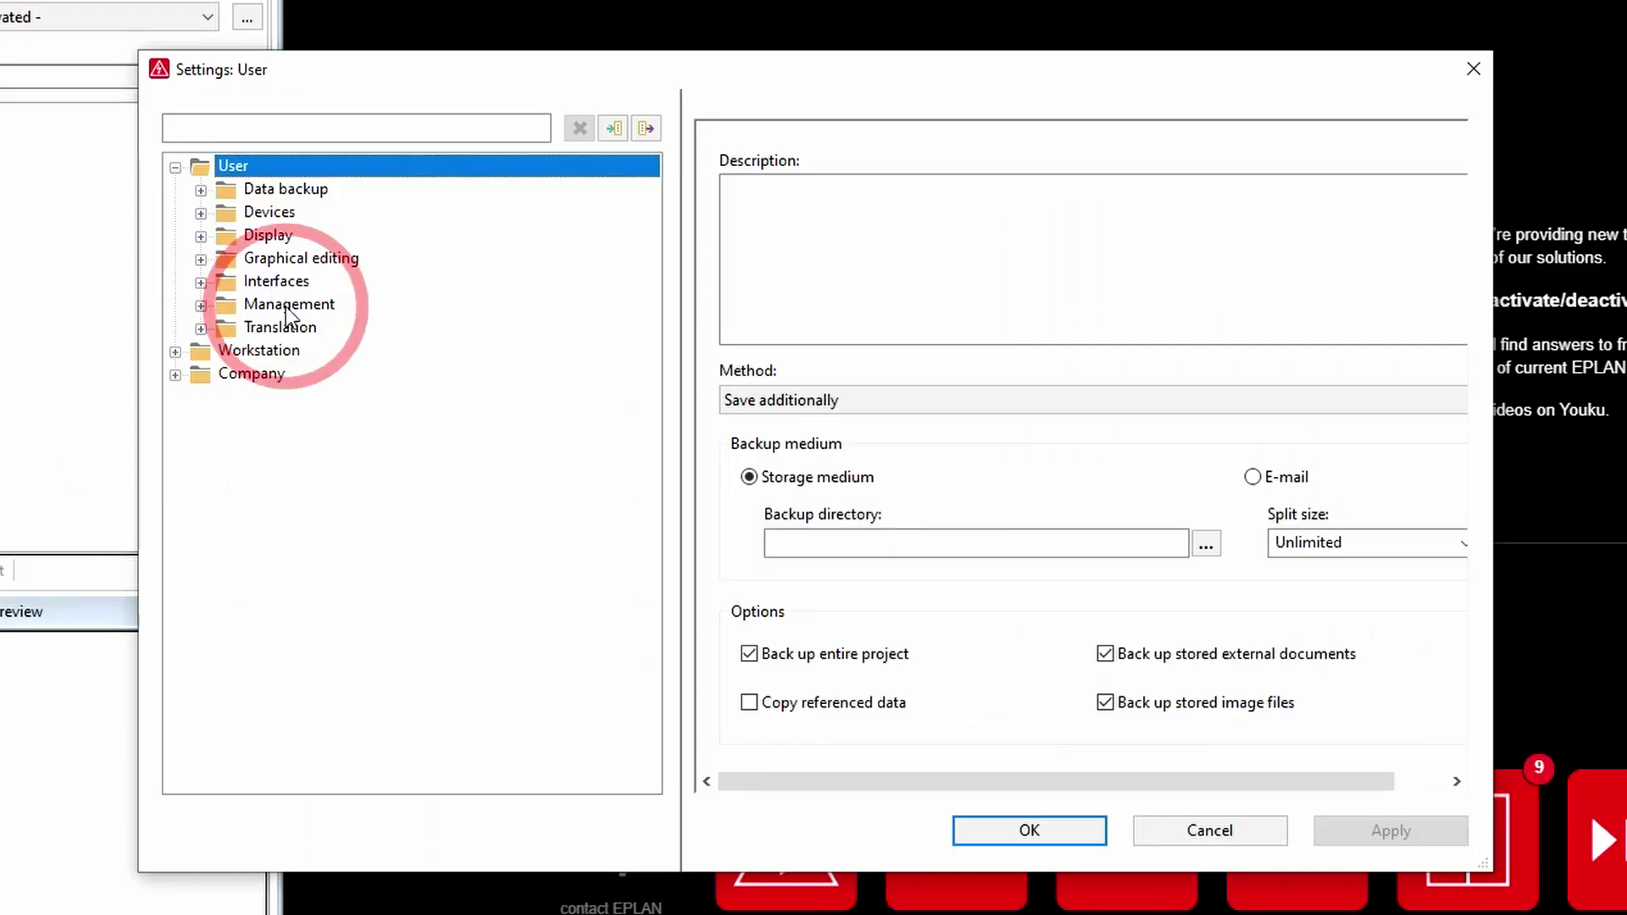
{"action": "left_click", "coordinate": [300, 319]}
{"action": "double_click", "coordinate": [287, 307]}
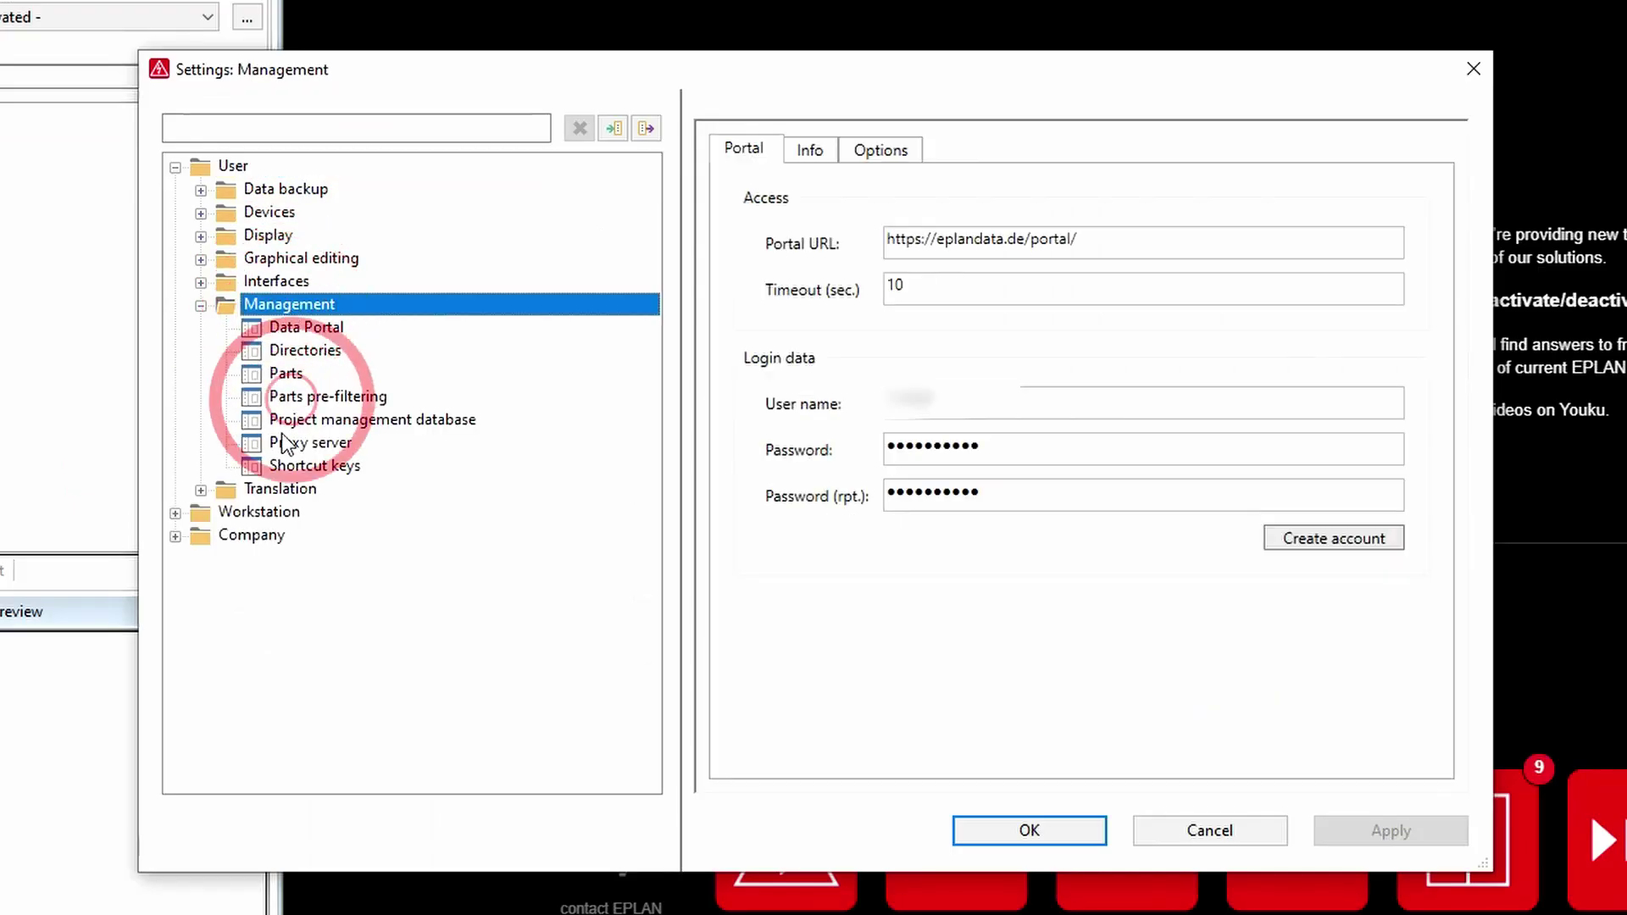
{"action": "left_click", "coordinate": [286, 374]}
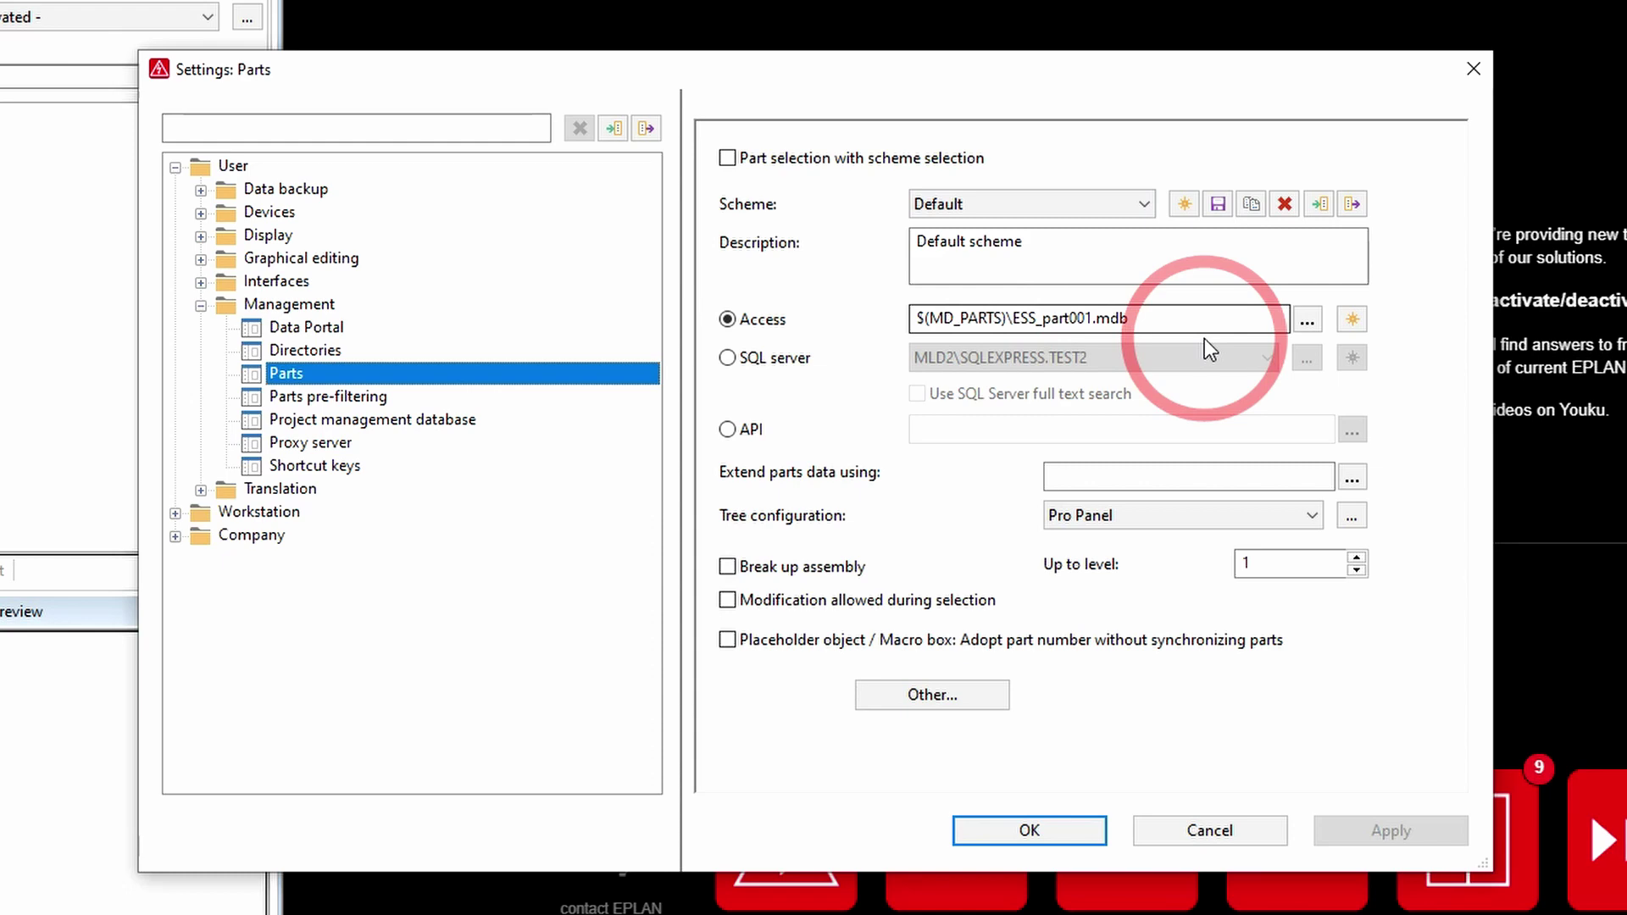
Browse for the Access parts database, going from MLD up to Data and back into Parts.
{"action": "left_click", "coordinate": [1316, 328]}
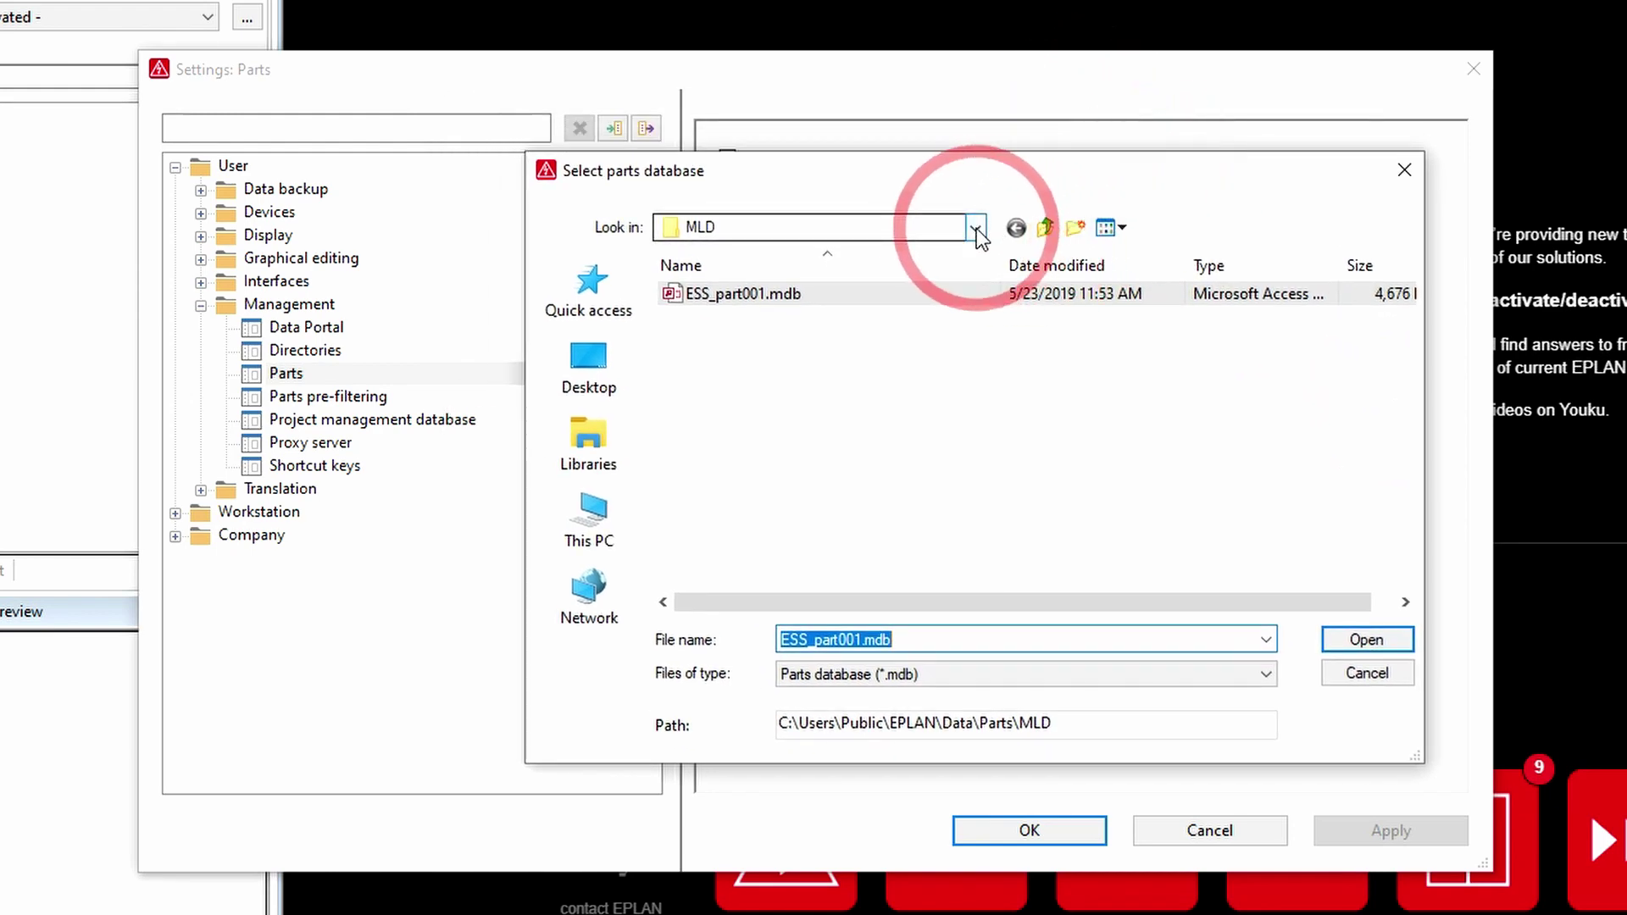
{"action": "left_click", "coordinate": [976, 227]}
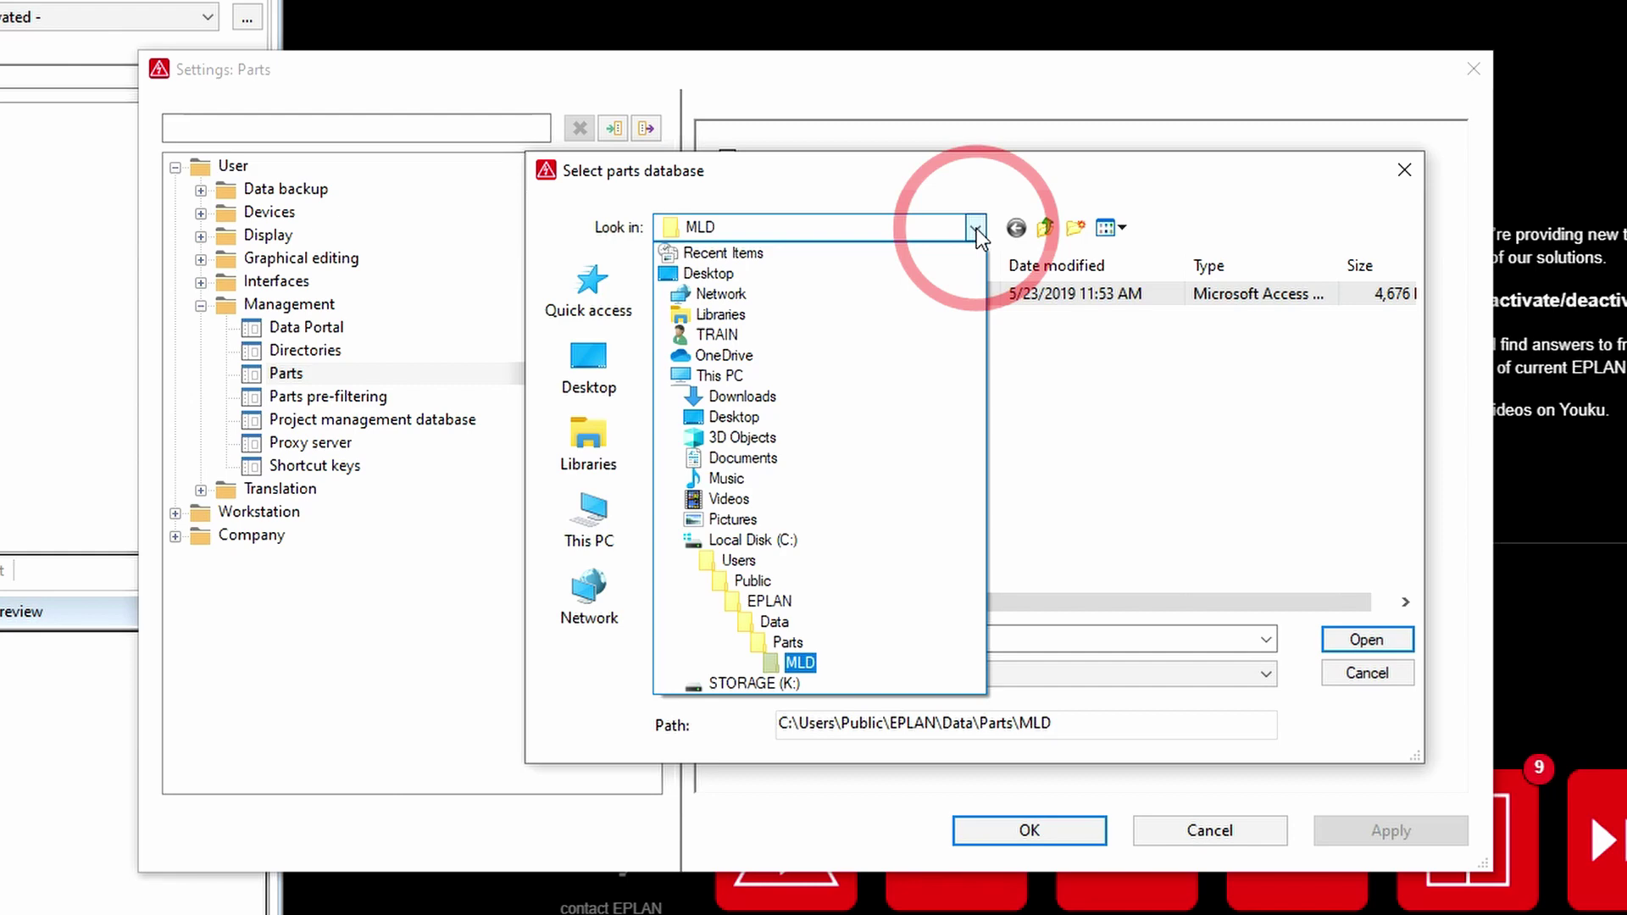
{"action": "left_click", "coordinate": [799, 662]}
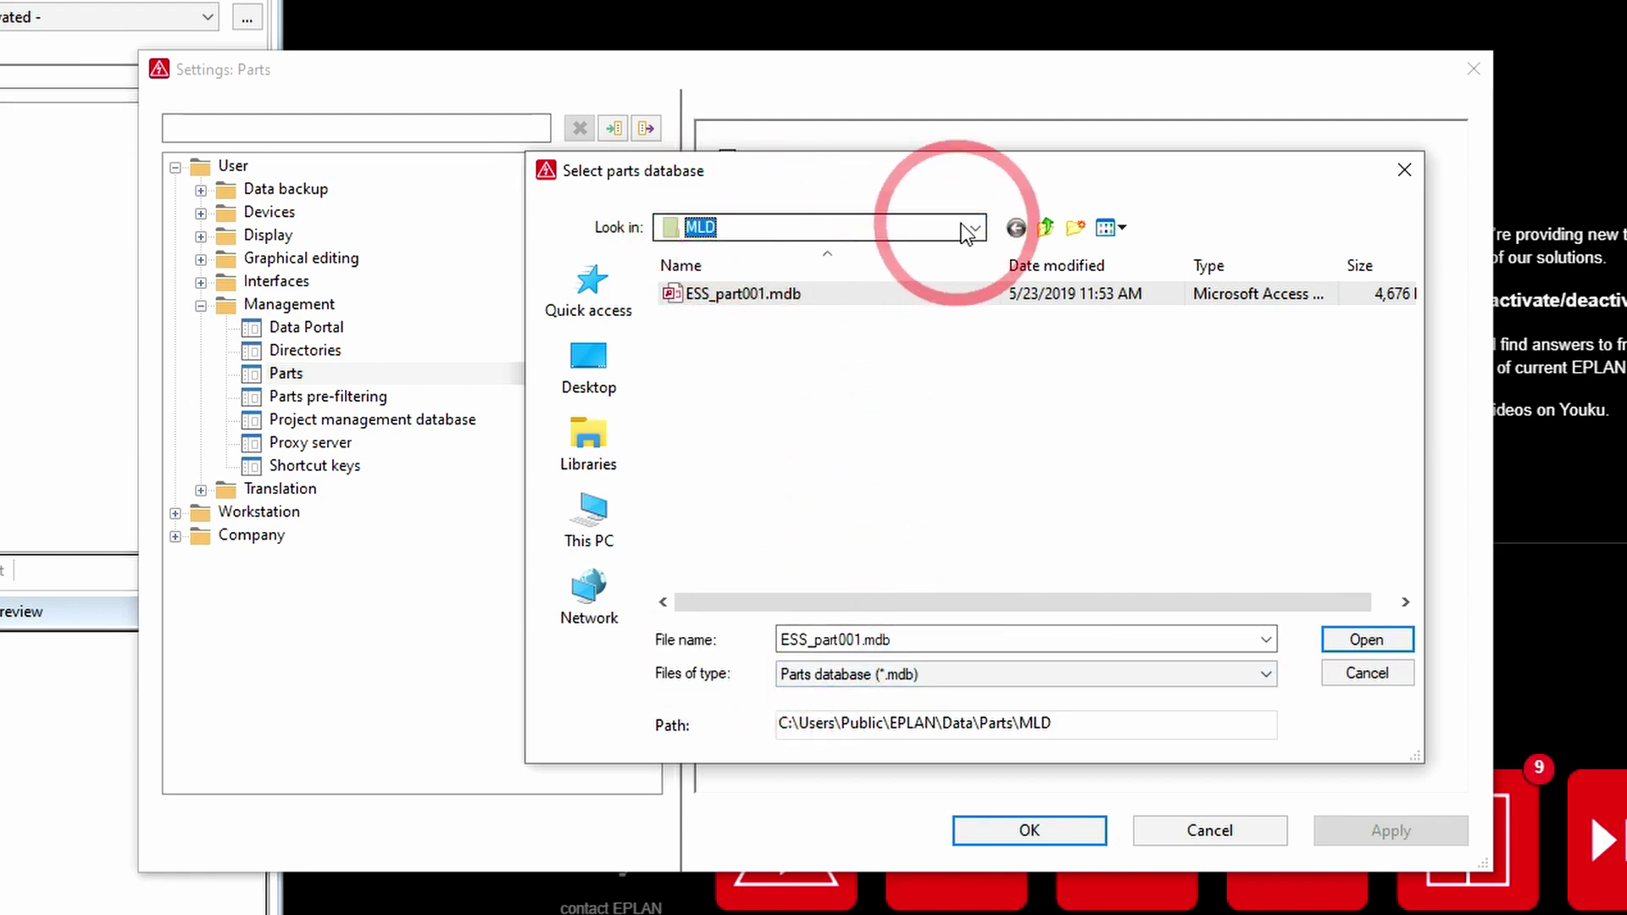
{"action": "left_click", "coordinate": [1045, 228]}
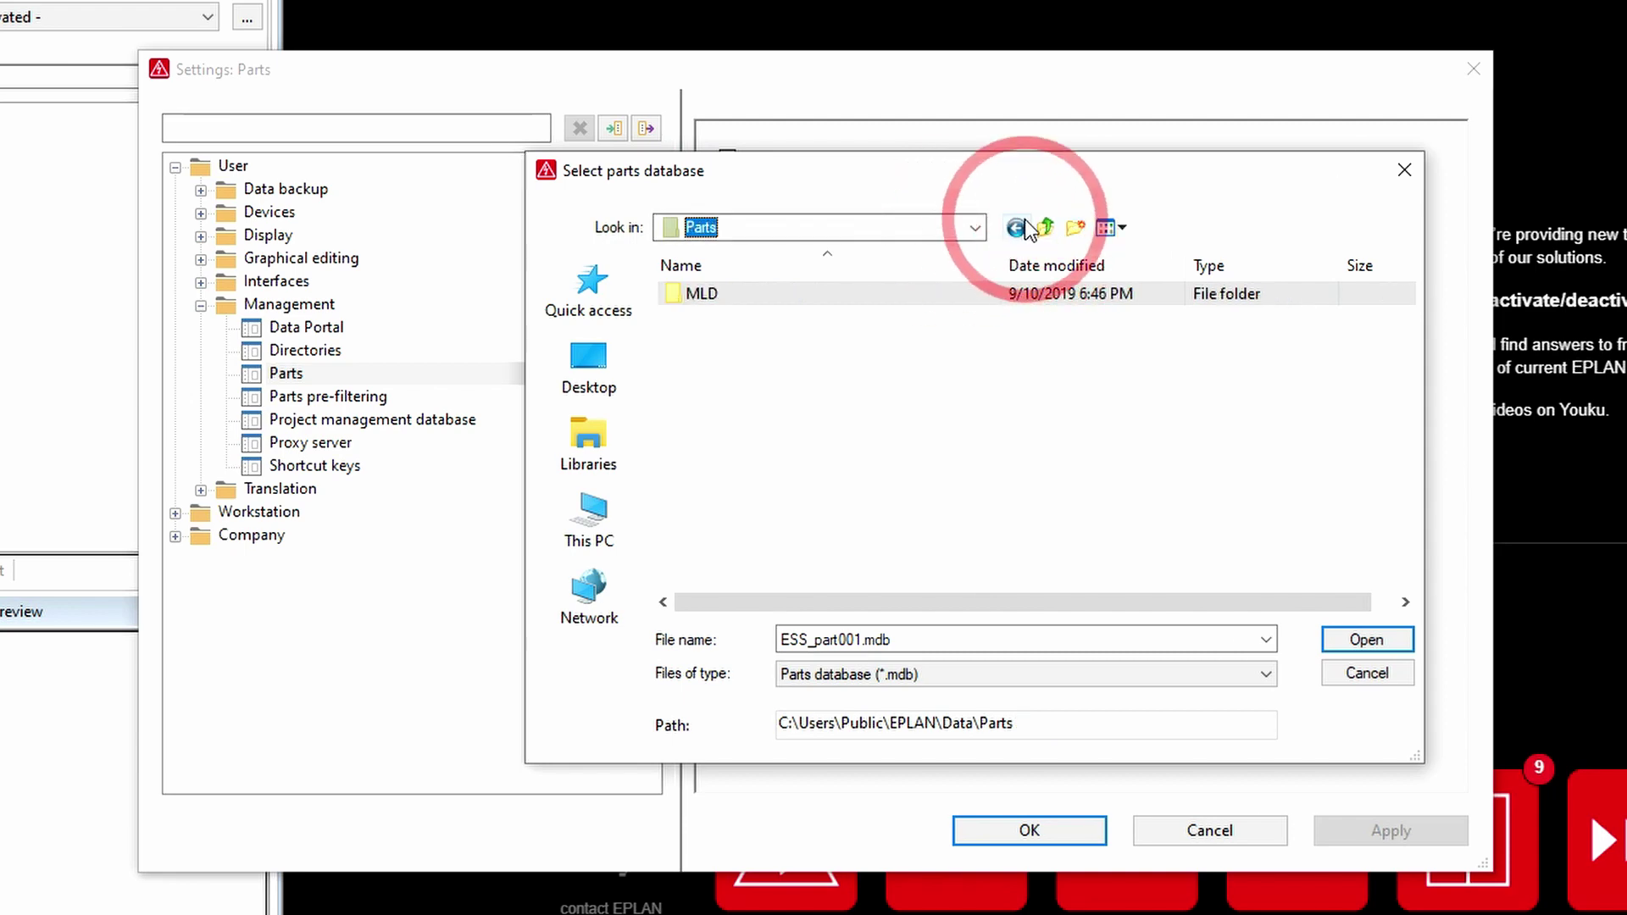
{"action": "left_click", "coordinate": [1045, 231]}
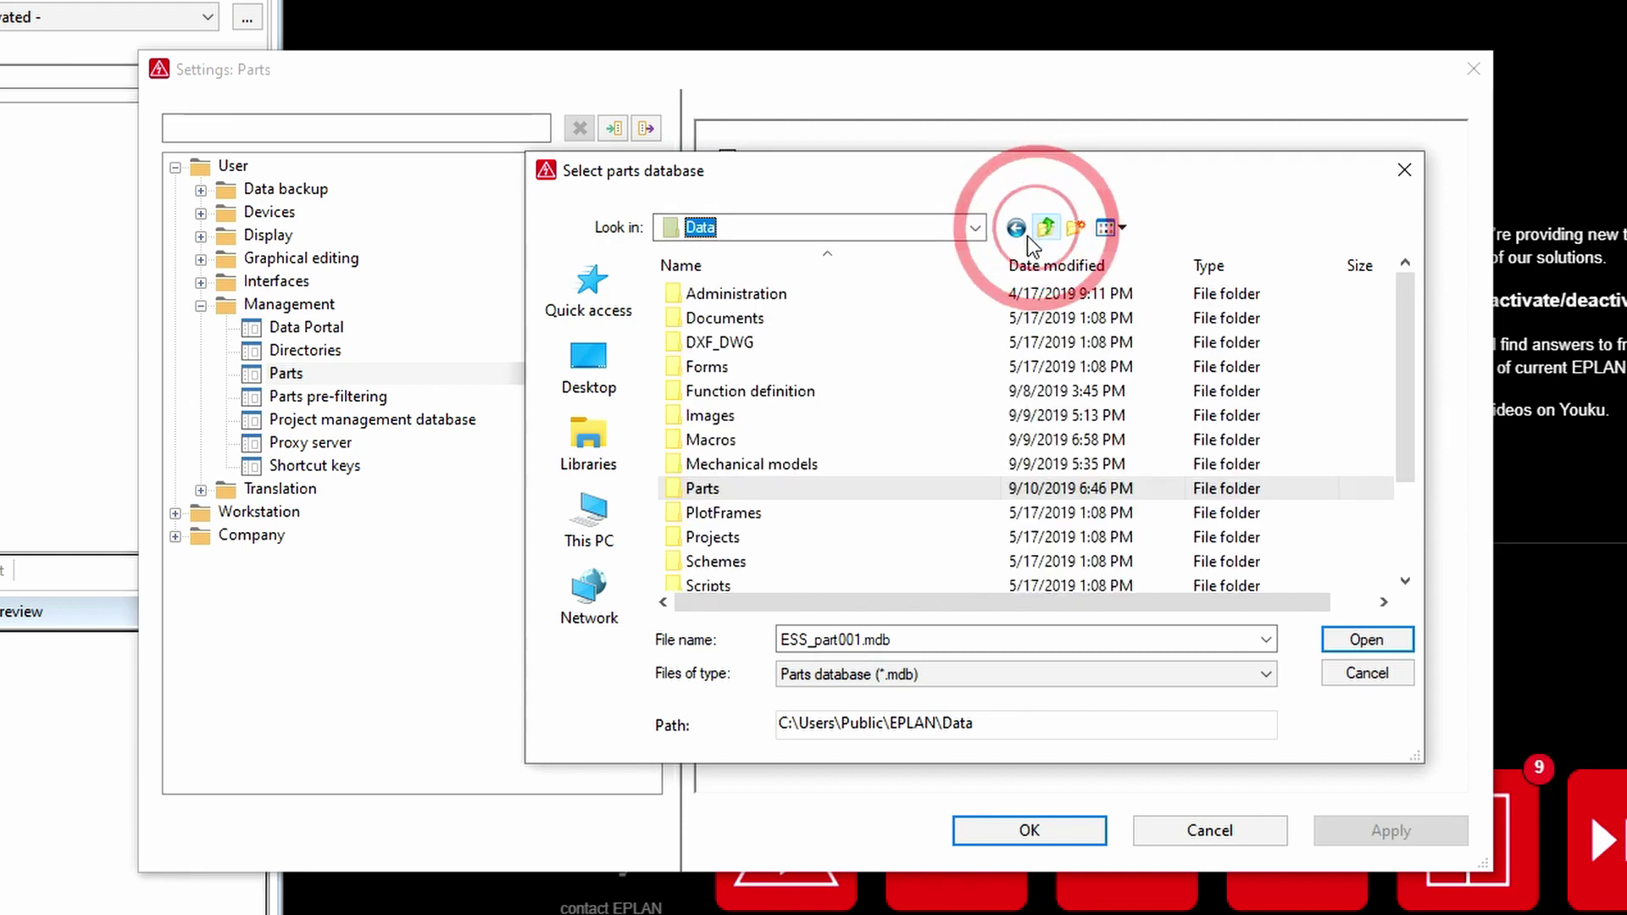
{"action": "double_click", "coordinate": [715, 489]}
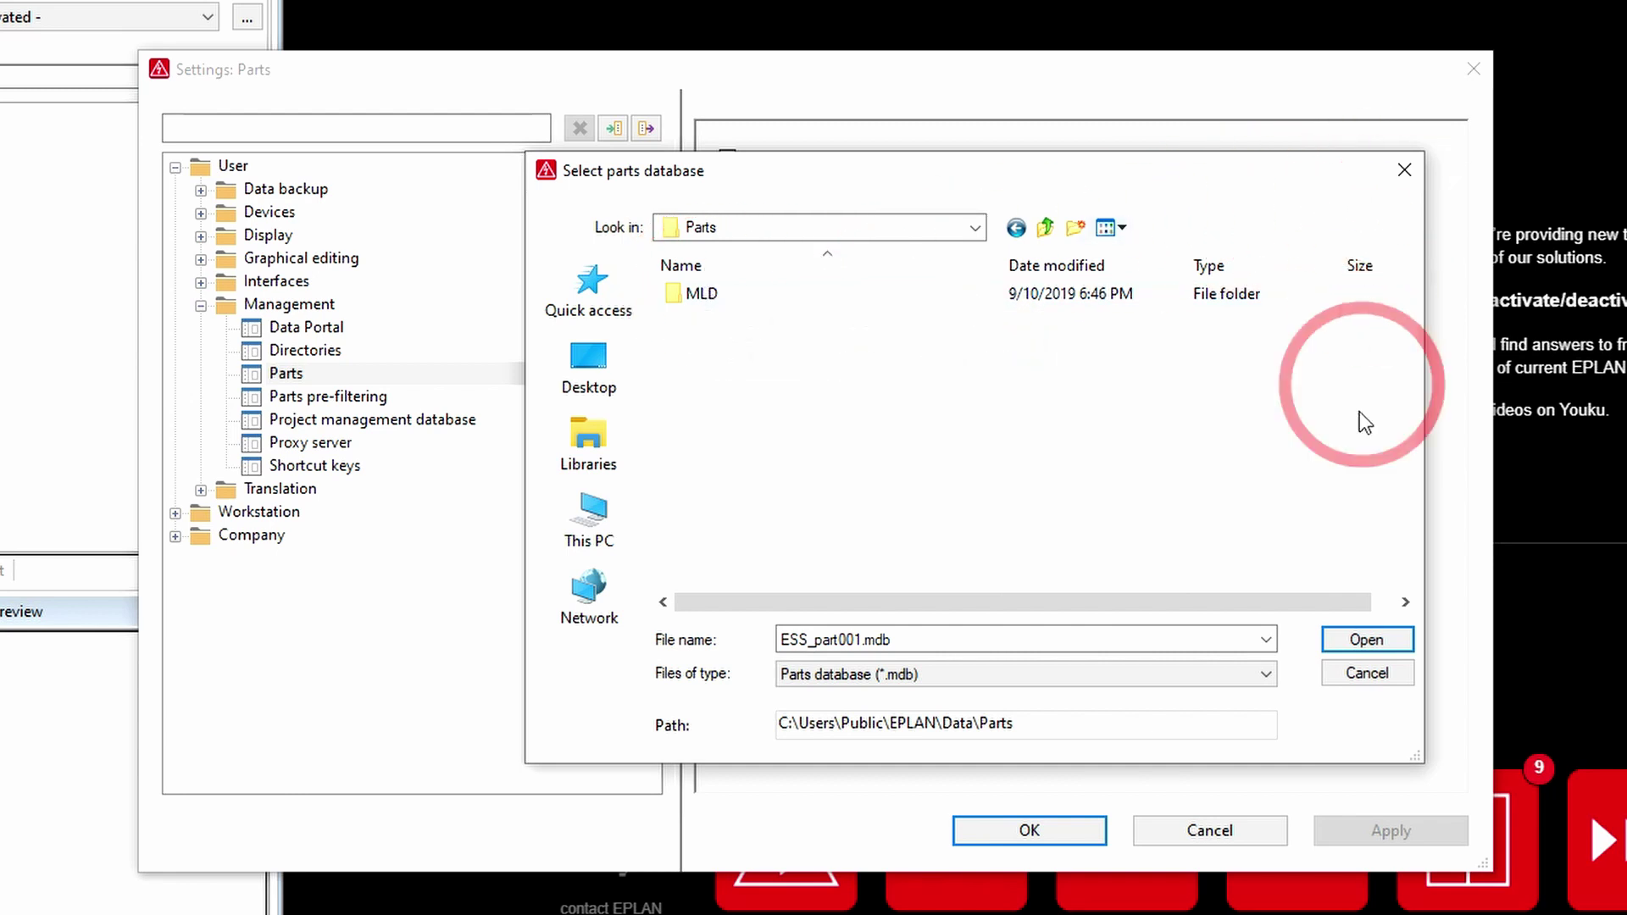
Close the database browser without picking a file and save the Default scheme.
{"action": "left_click", "coordinate": [1404, 170]}
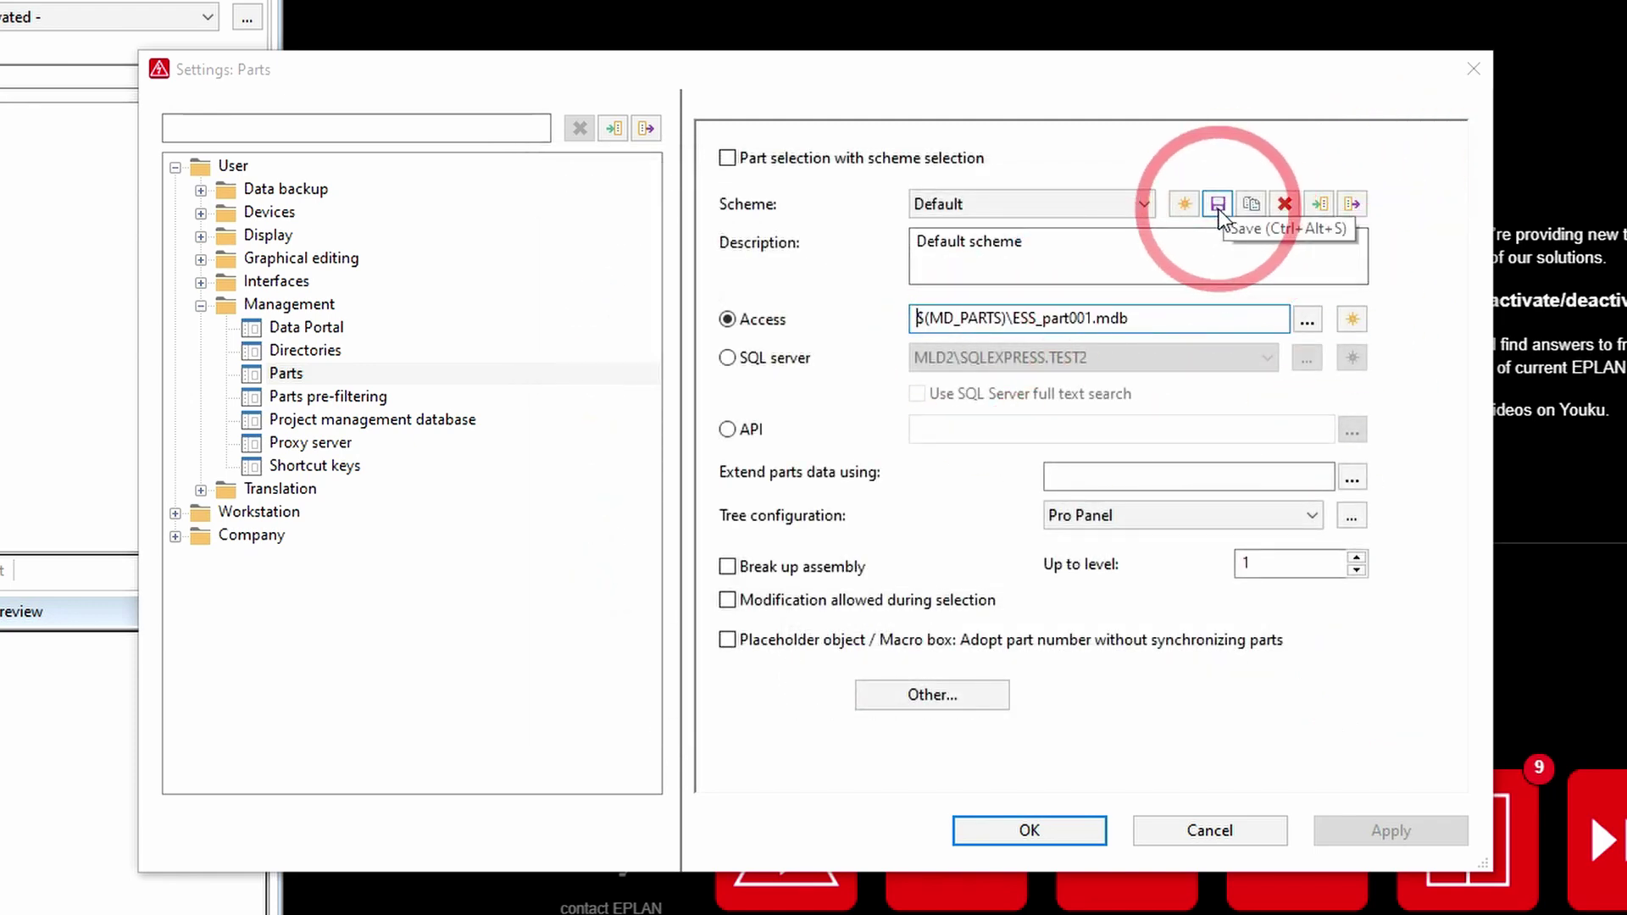
{"action": "left_click", "coordinate": [1217, 205]}
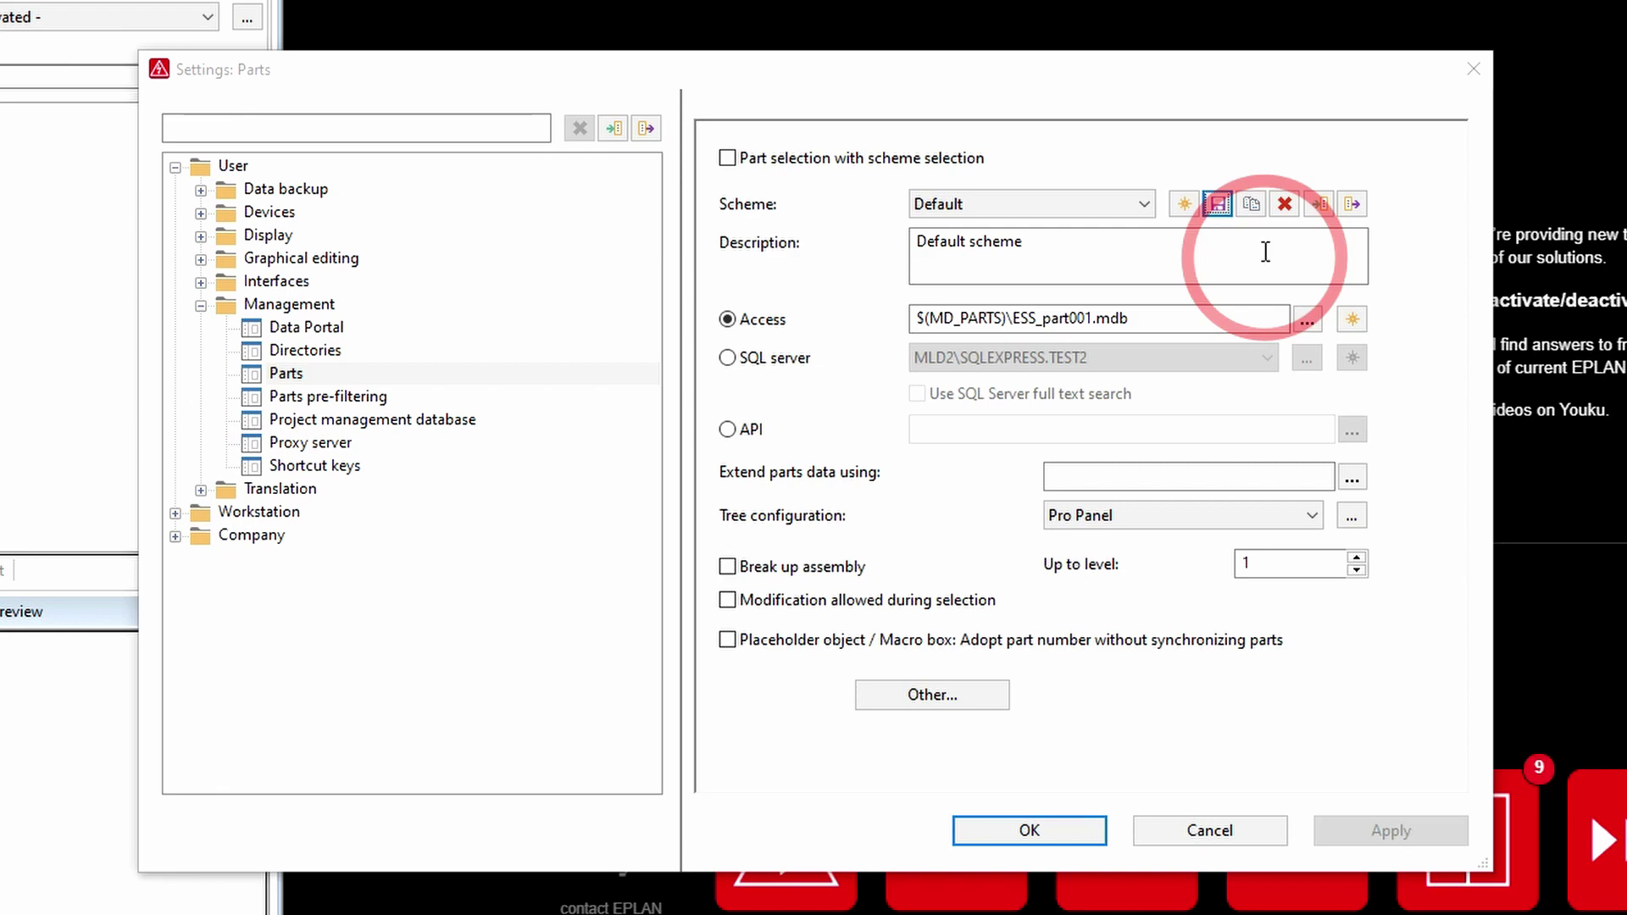
Copy the Default scheme into a new scheme named DEMO PARTS.
{"action": "left_click", "coordinate": [1252, 205]}
{"action": "left_click_drag", "start_coordinate": [1267, 273], "coordinate": [1105, 277]}
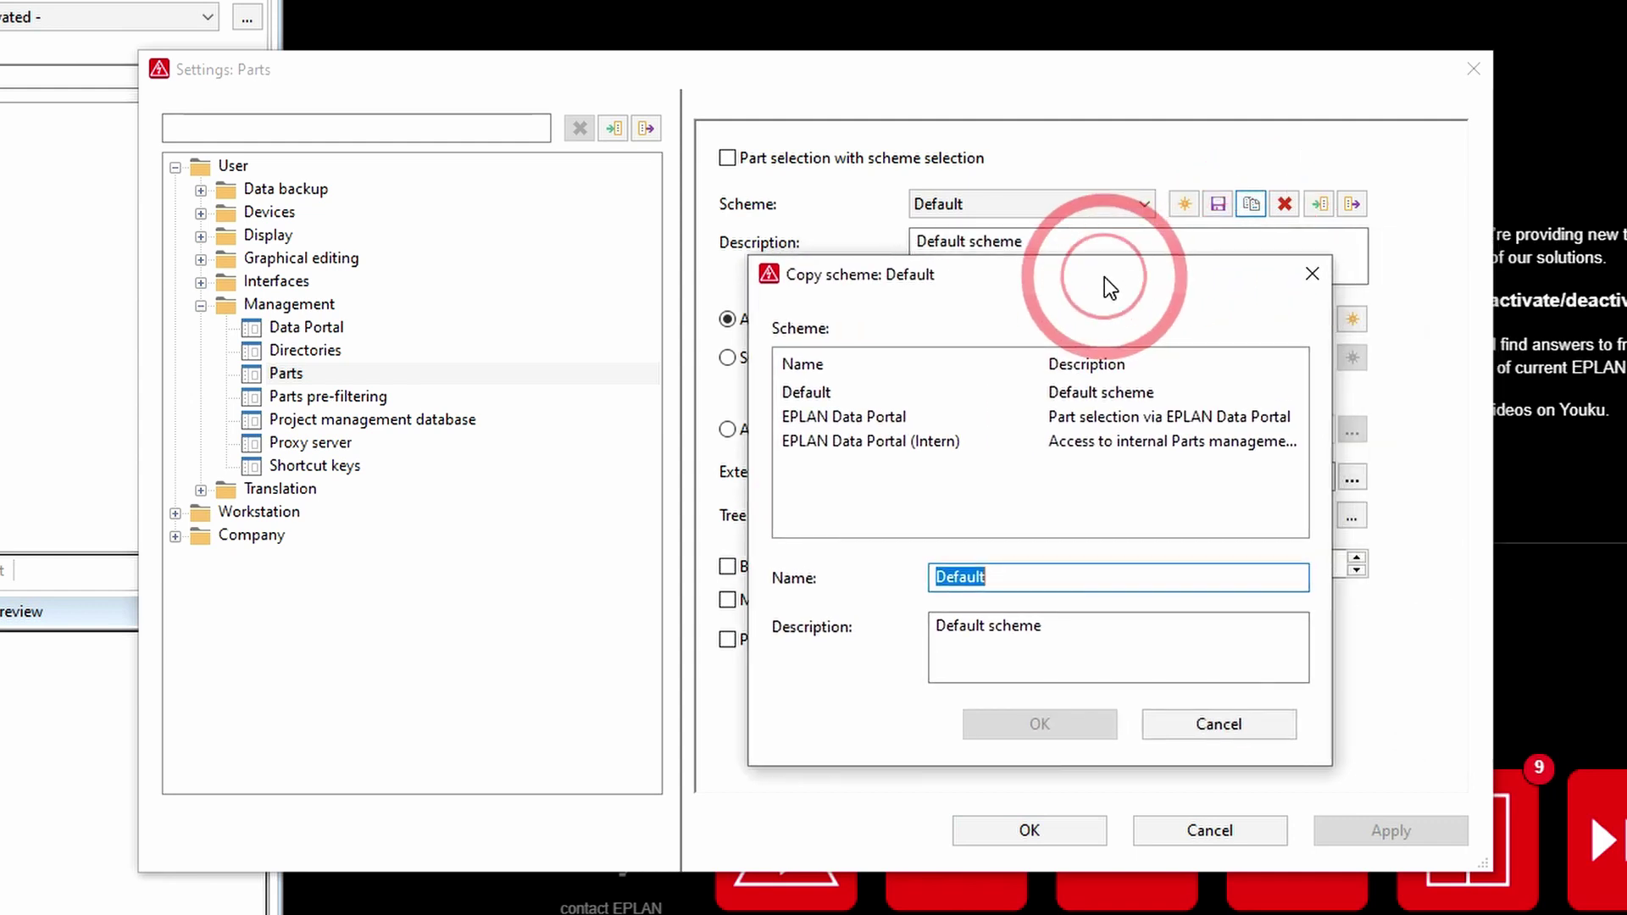
{"action": "left_click_drag", "start_coordinate": [1015, 575], "coordinate": [882, 581]}
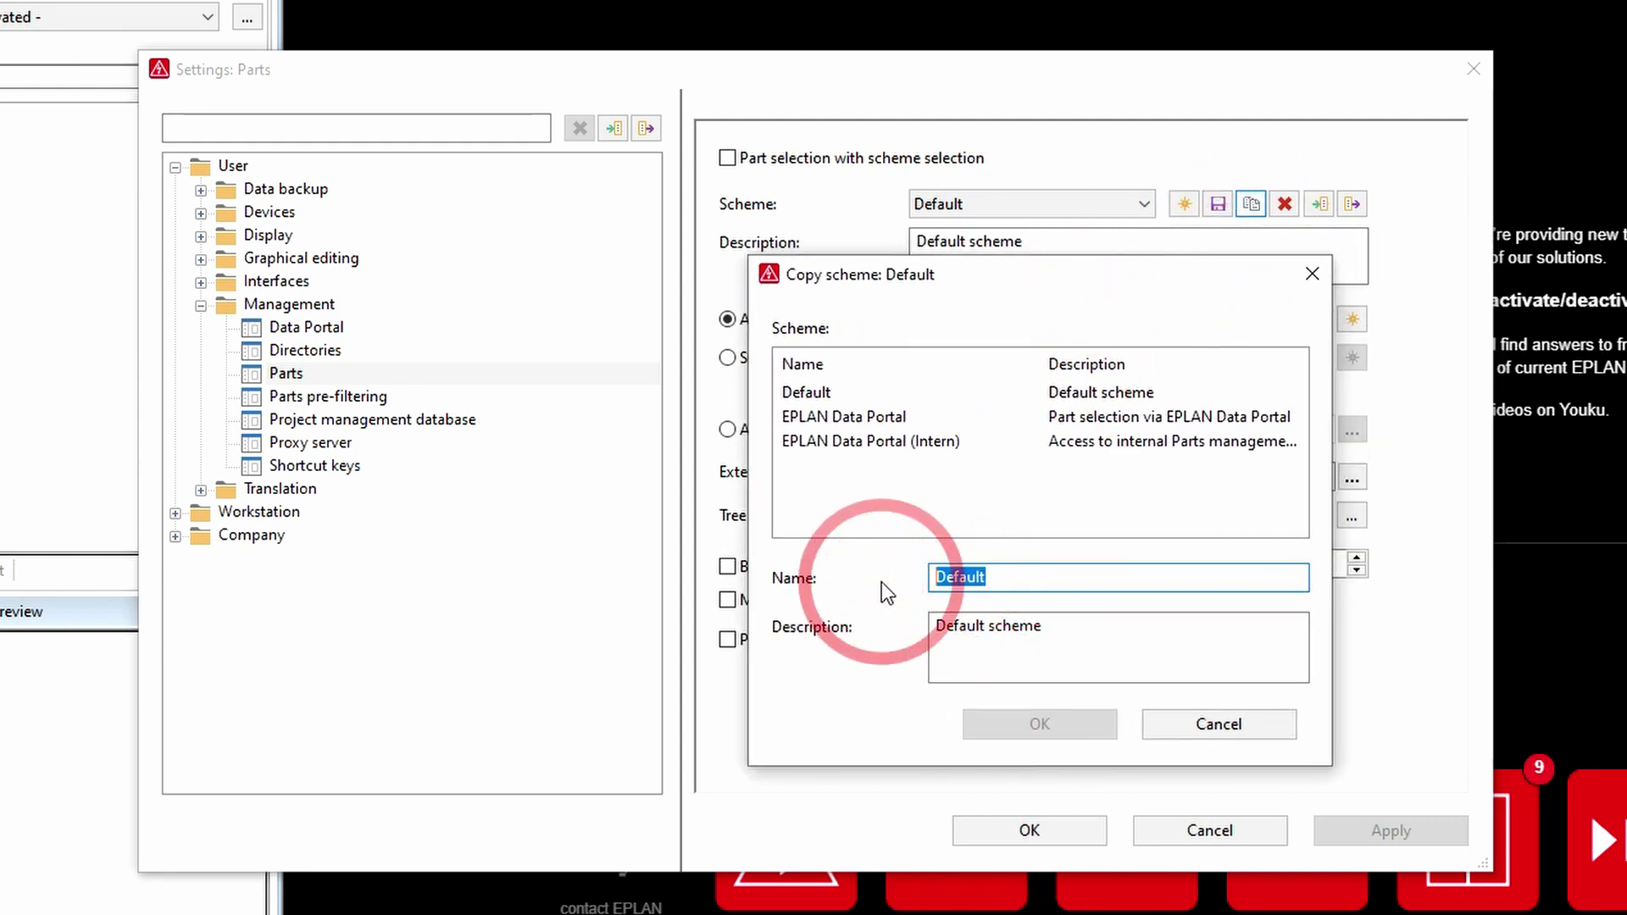
{"action": "type", "text": "DEMO"}
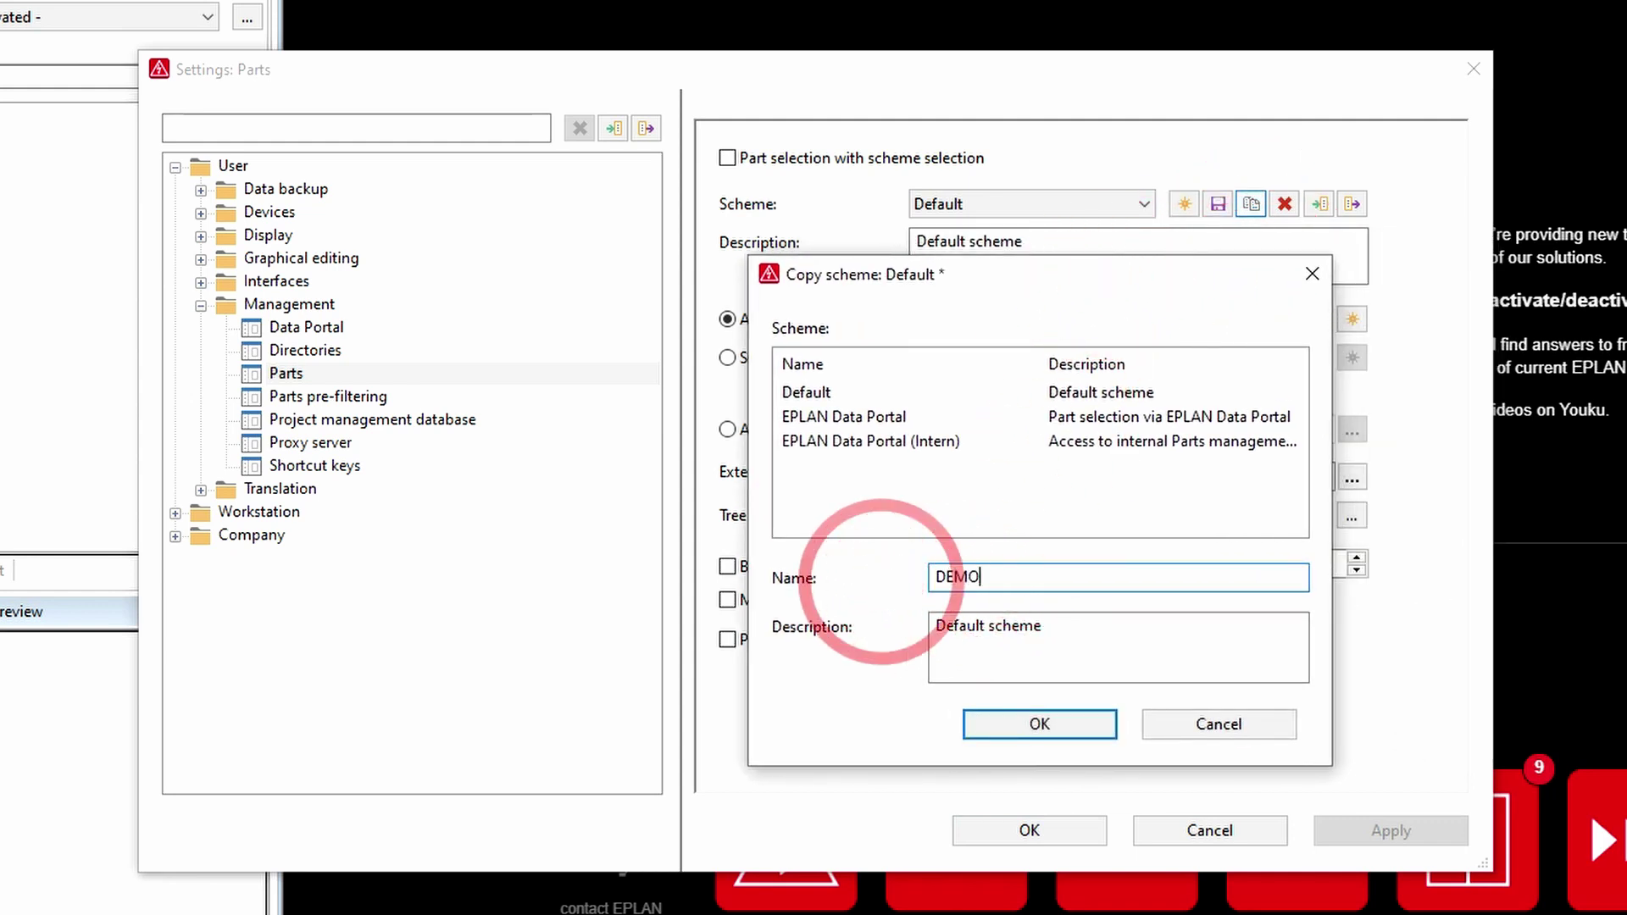
{"action": "type", "text": " PARTS"}
{"action": "left_click", "coordinate": [1040, 724]}
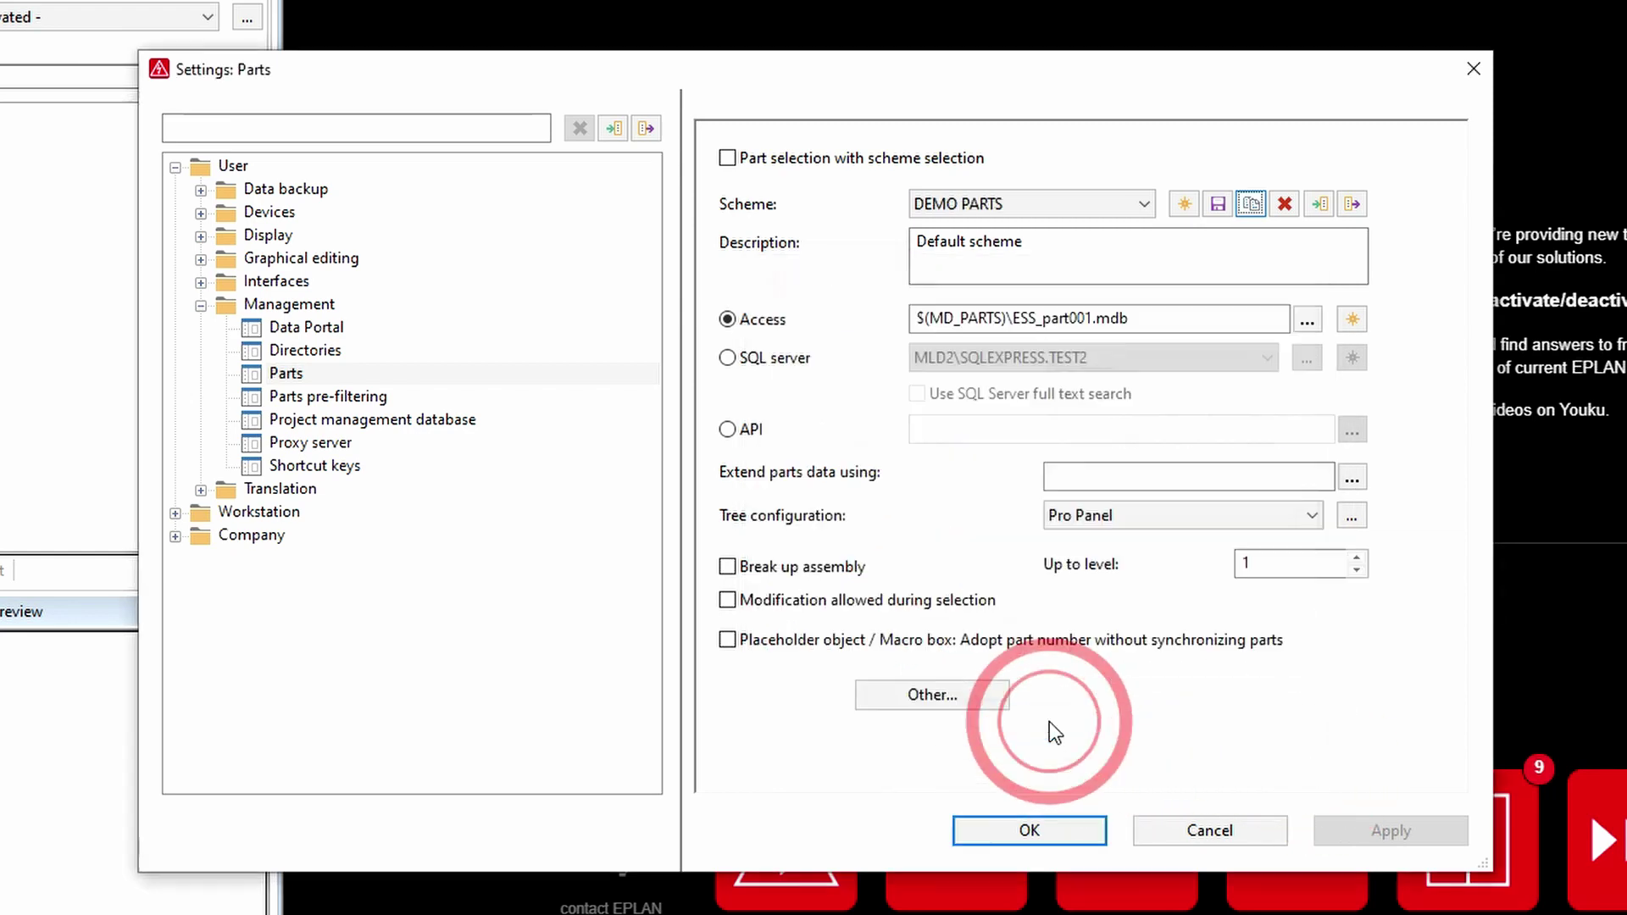
Start a new parts database and create a DEMO folder inside the Parts directory.
{"action": "left_click", "coordinate": [1352, 320]}
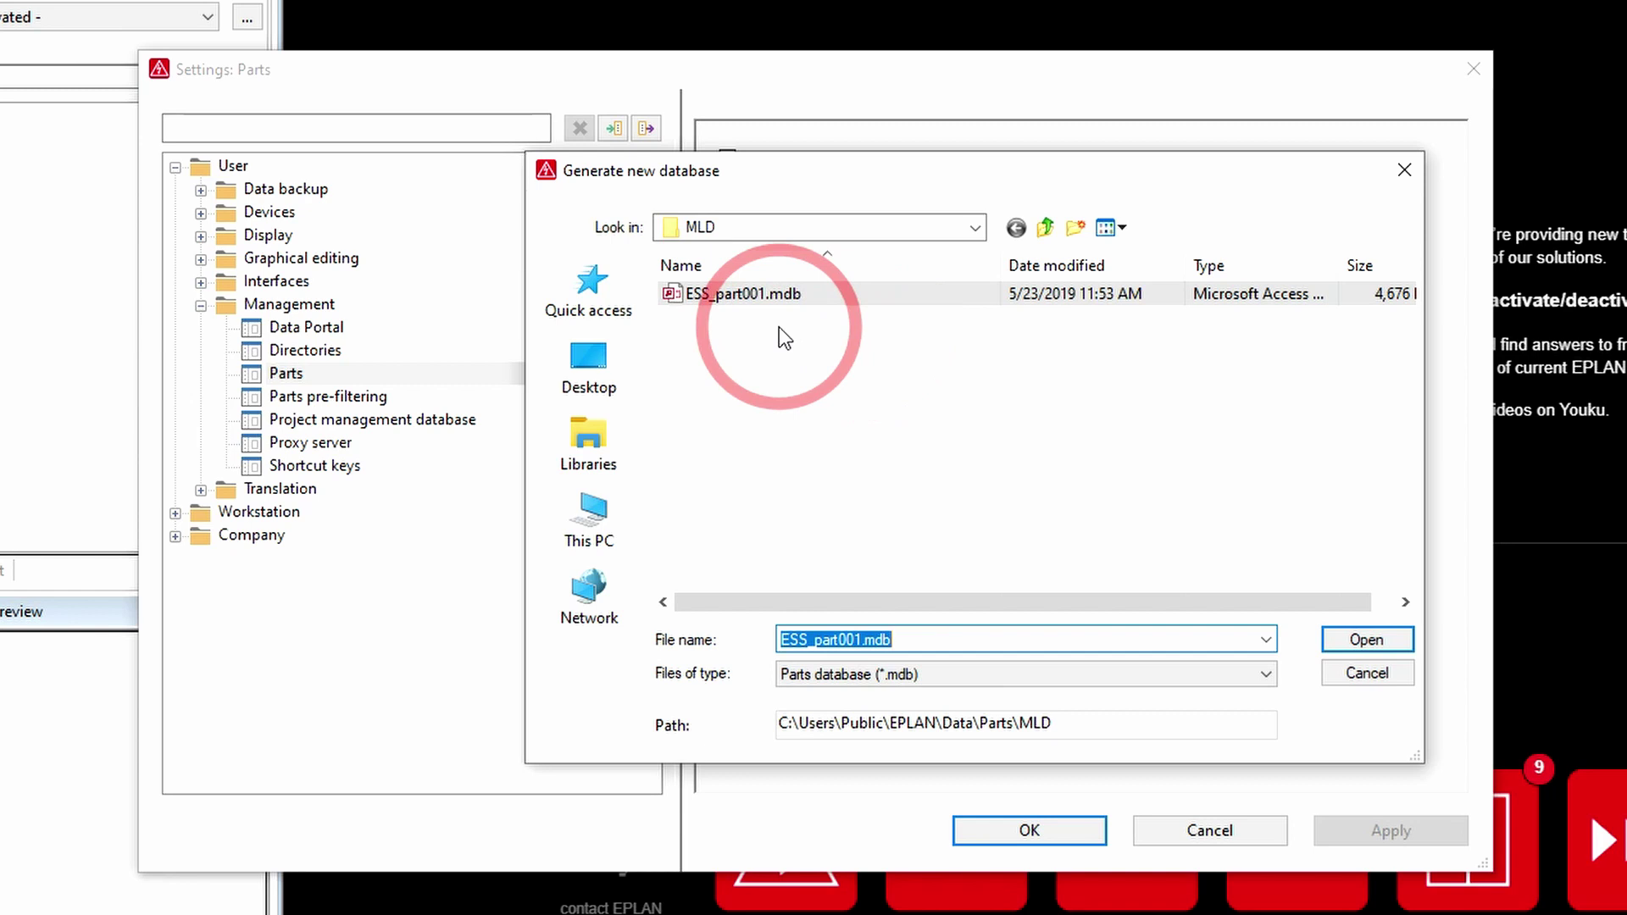
{"action": "left_click", "coordinate": [1047, 229]}
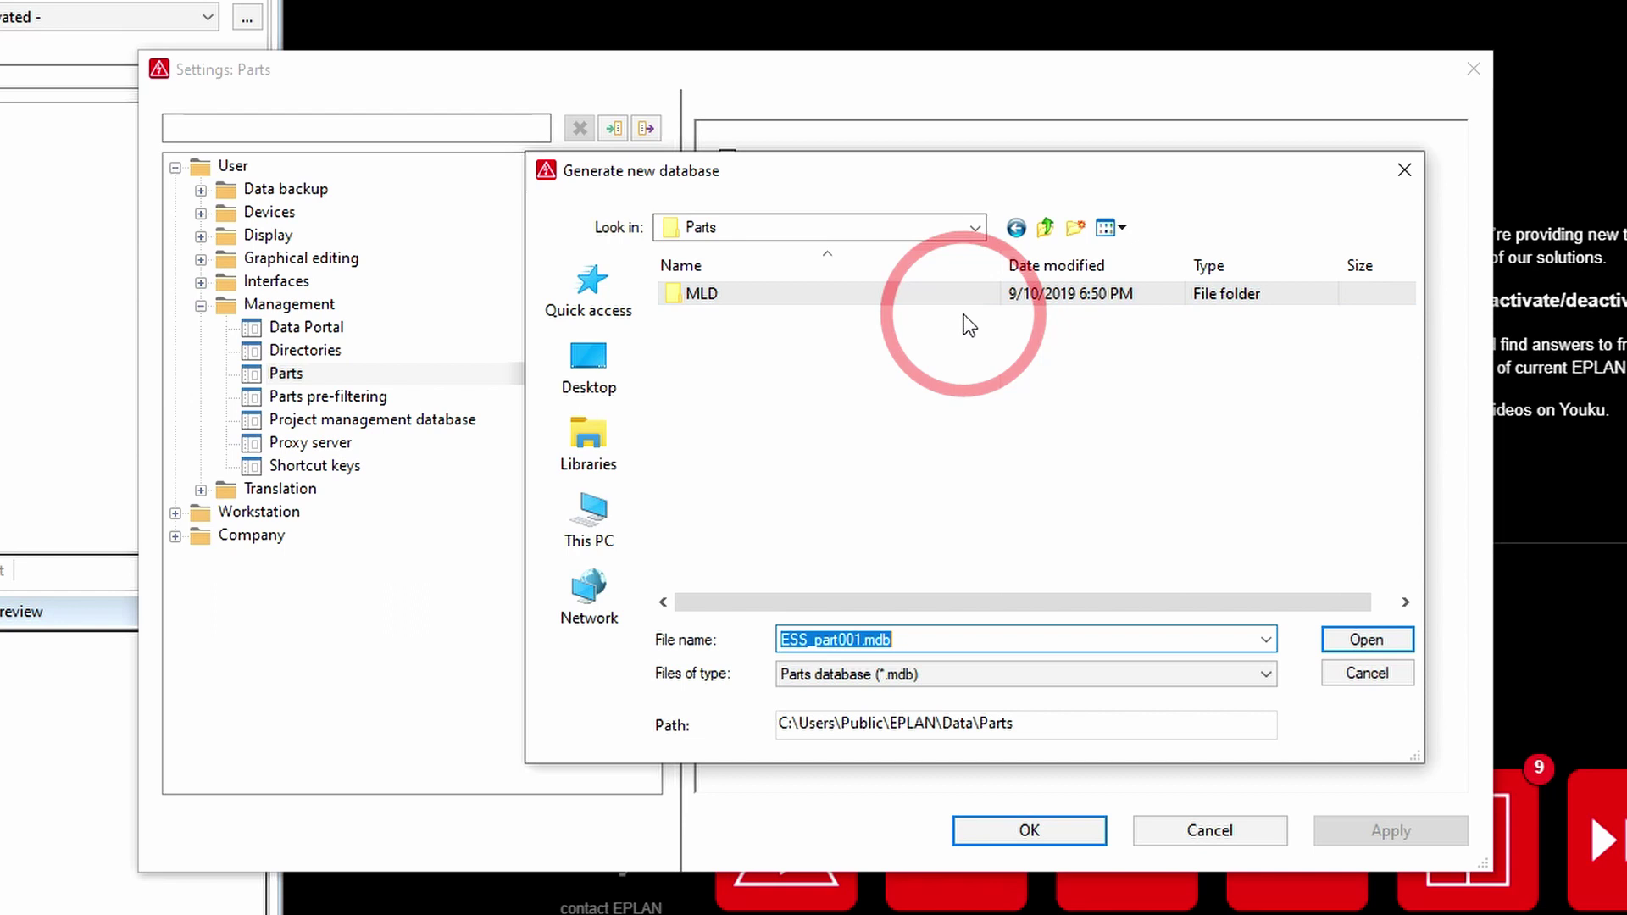
{"action": "left_click", "coordinate": [1075, 228]}
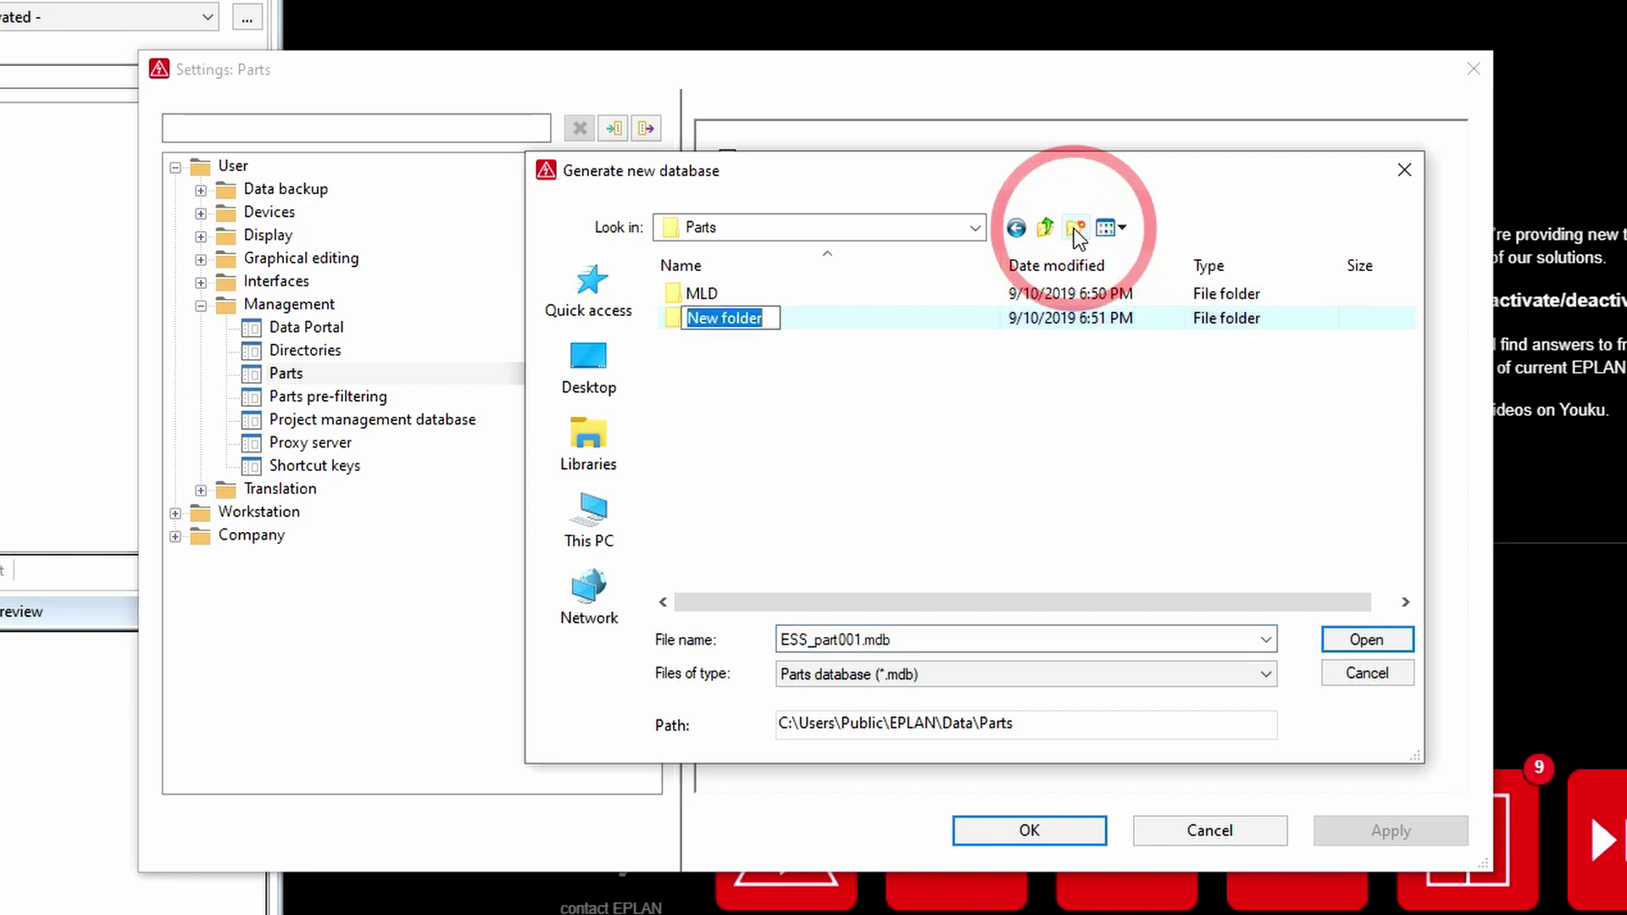
{"action": "type", "text": "DEMO"}
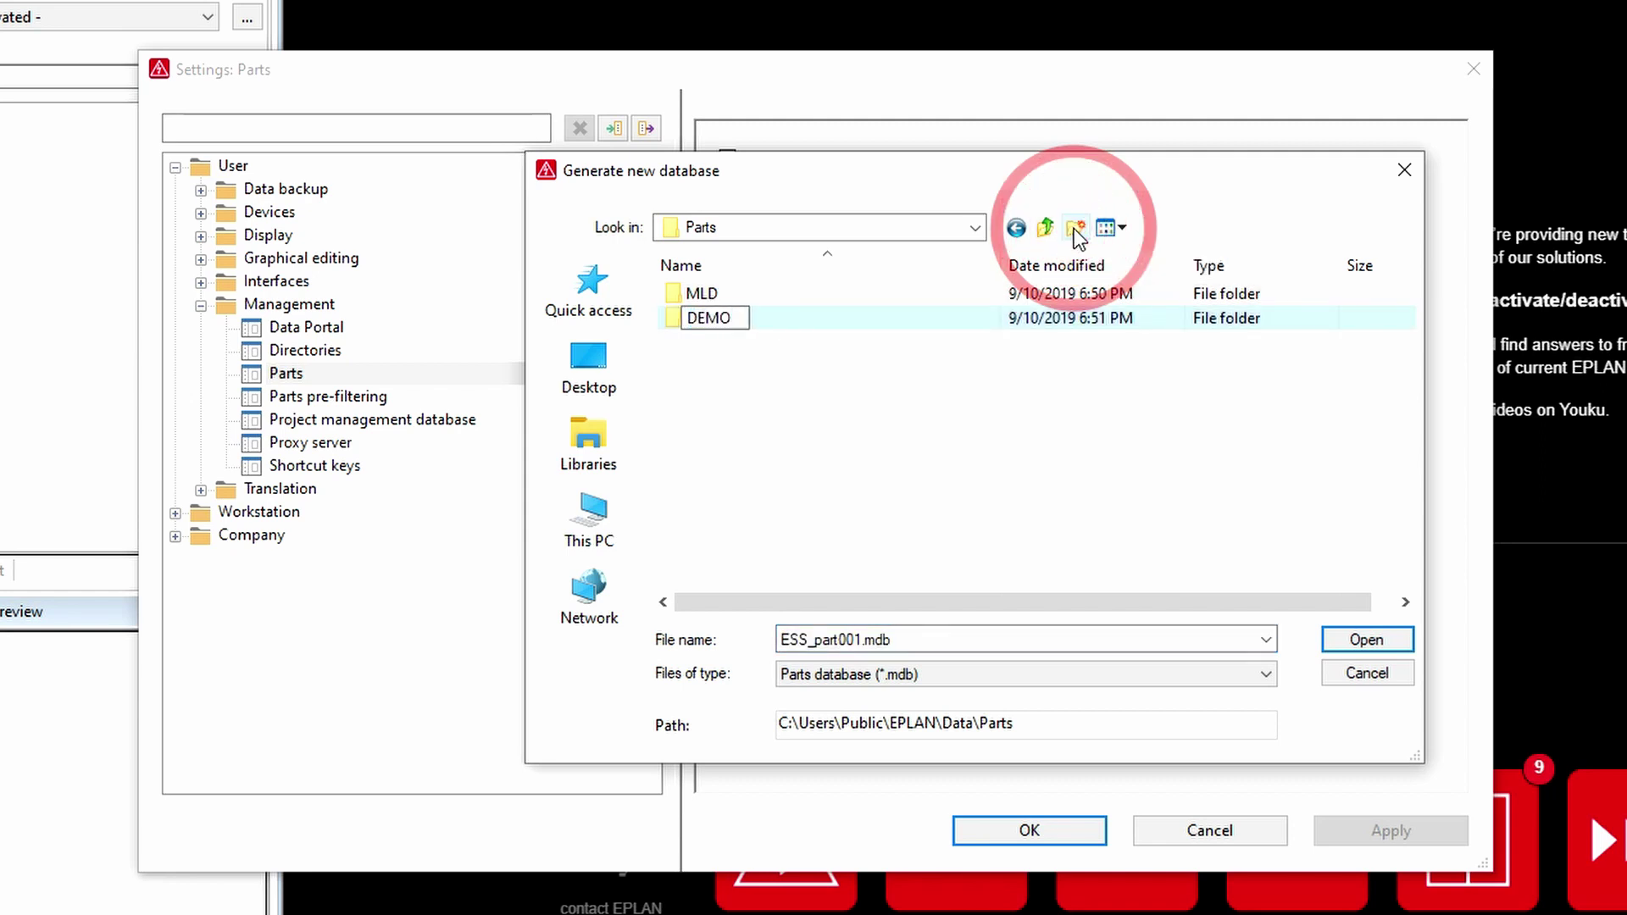
{"action": "key", "text": "Return"}
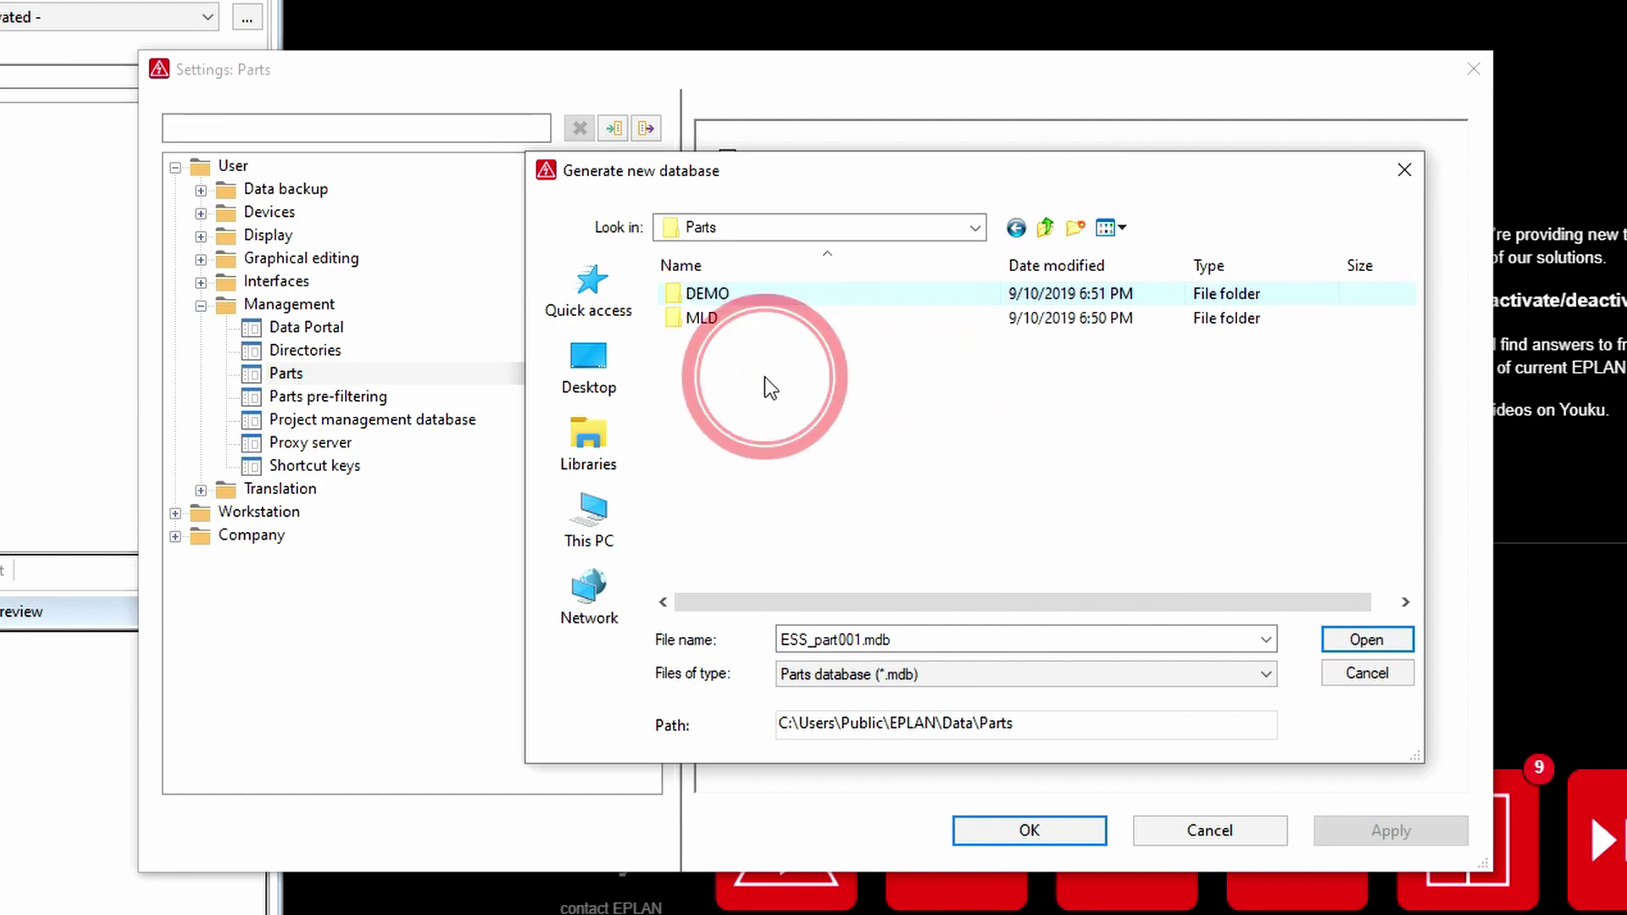
Open the DEMO folder and enter DEMO_PARTS_00 as the database file name.
{"action": "double_click", "coordinate": [720, 293]}
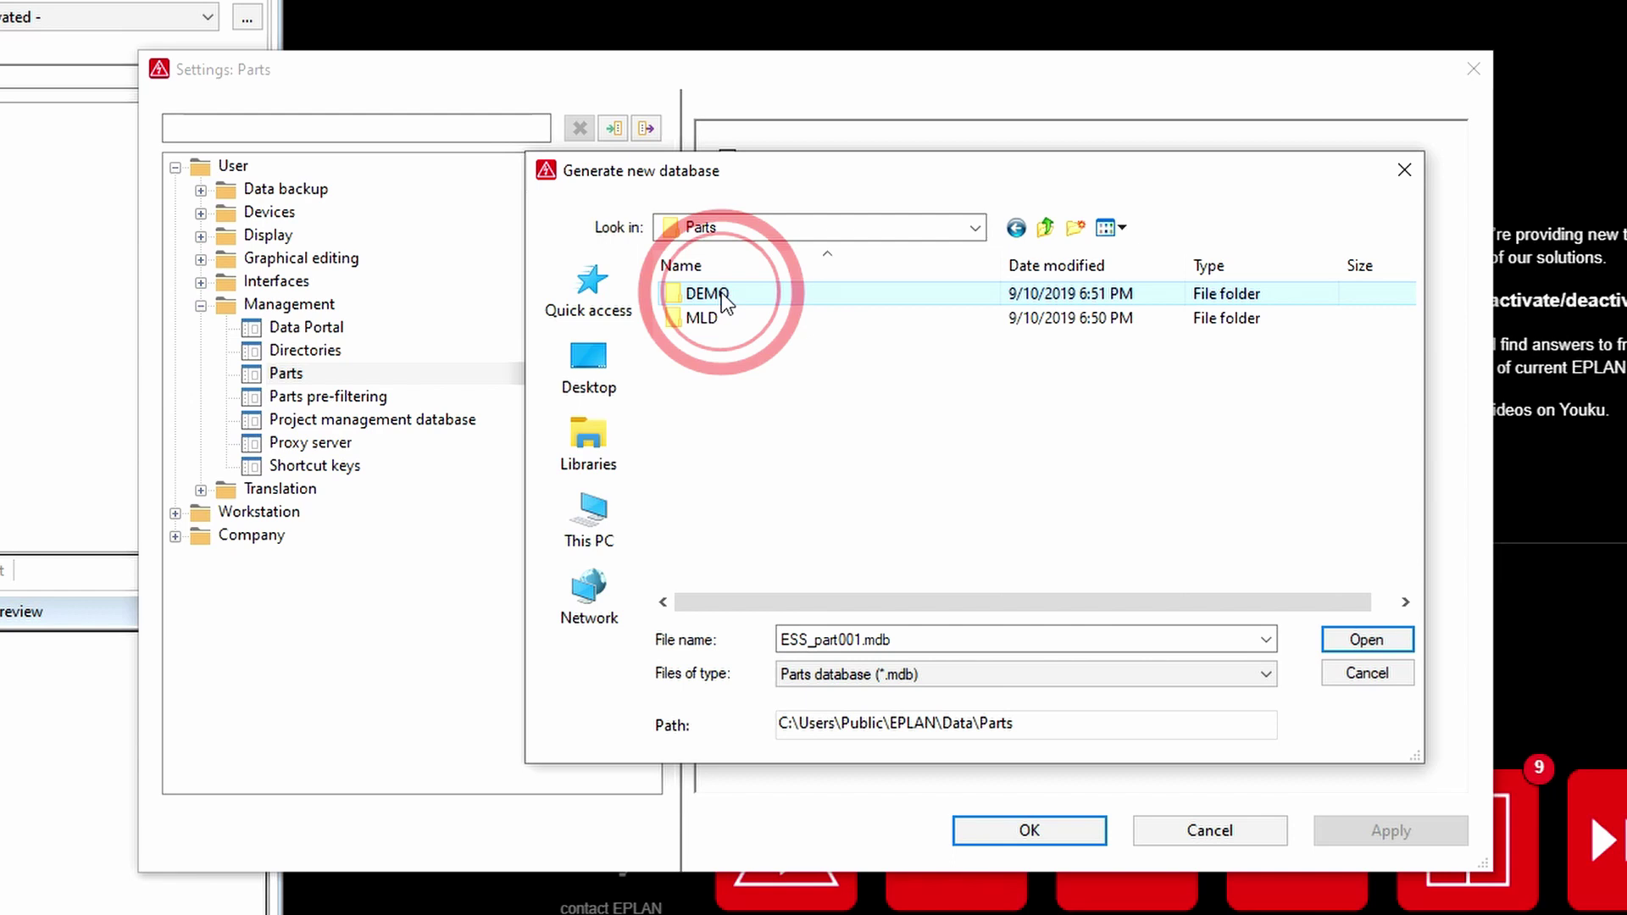
{"action": "left_click", "coordinate": [863, 640]}
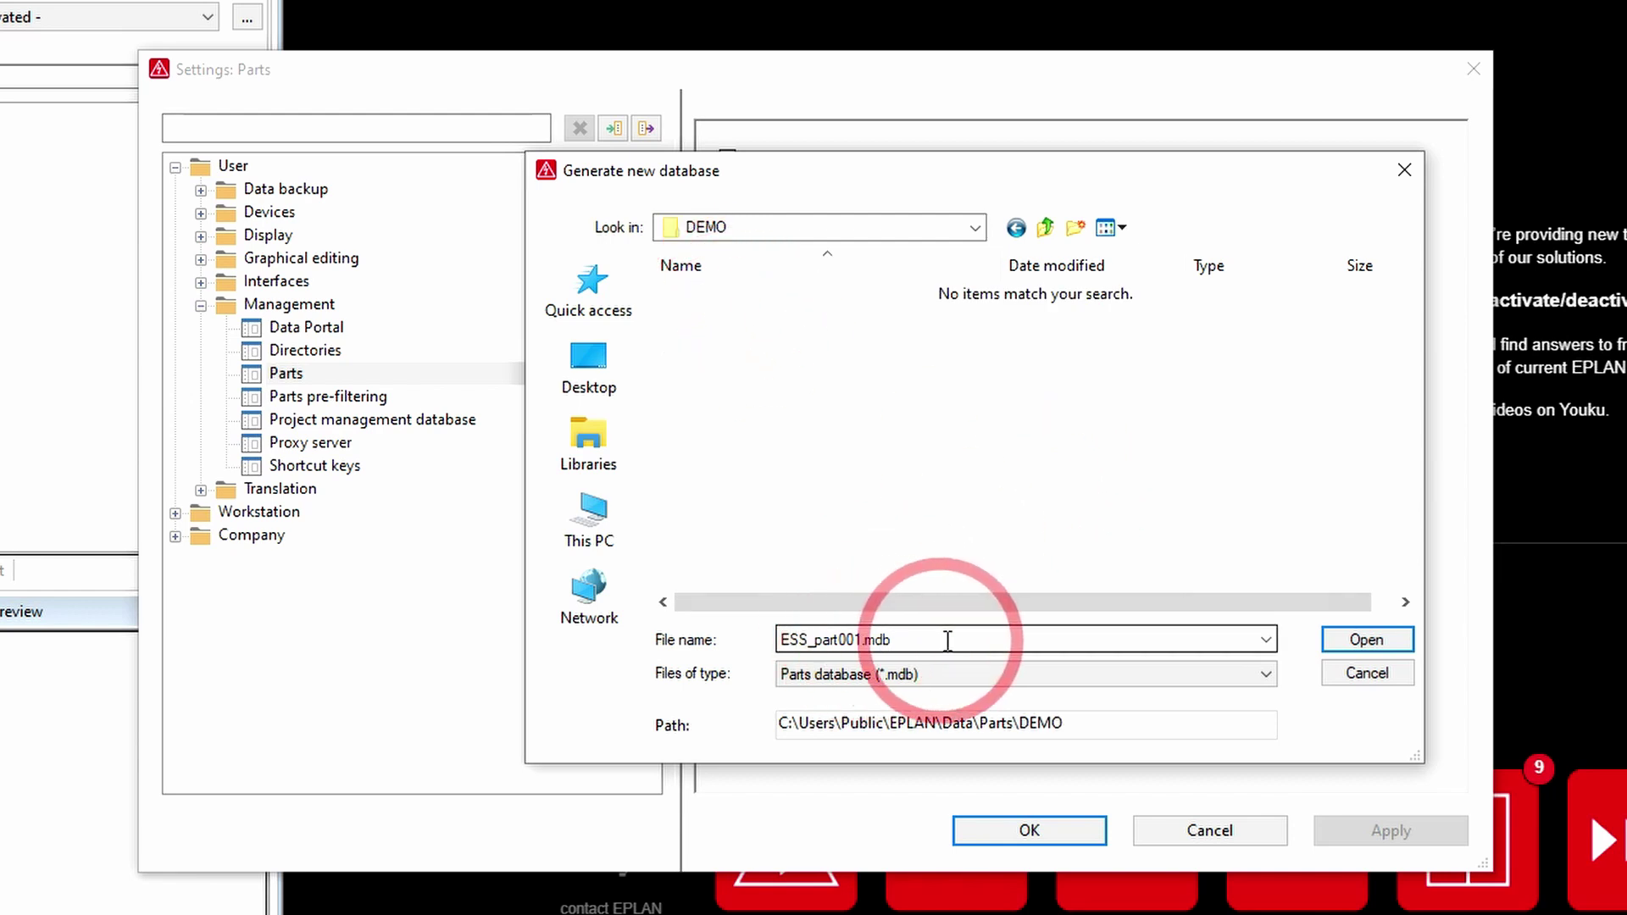
{"action": "double_click", "coordinate": [877, 640]}
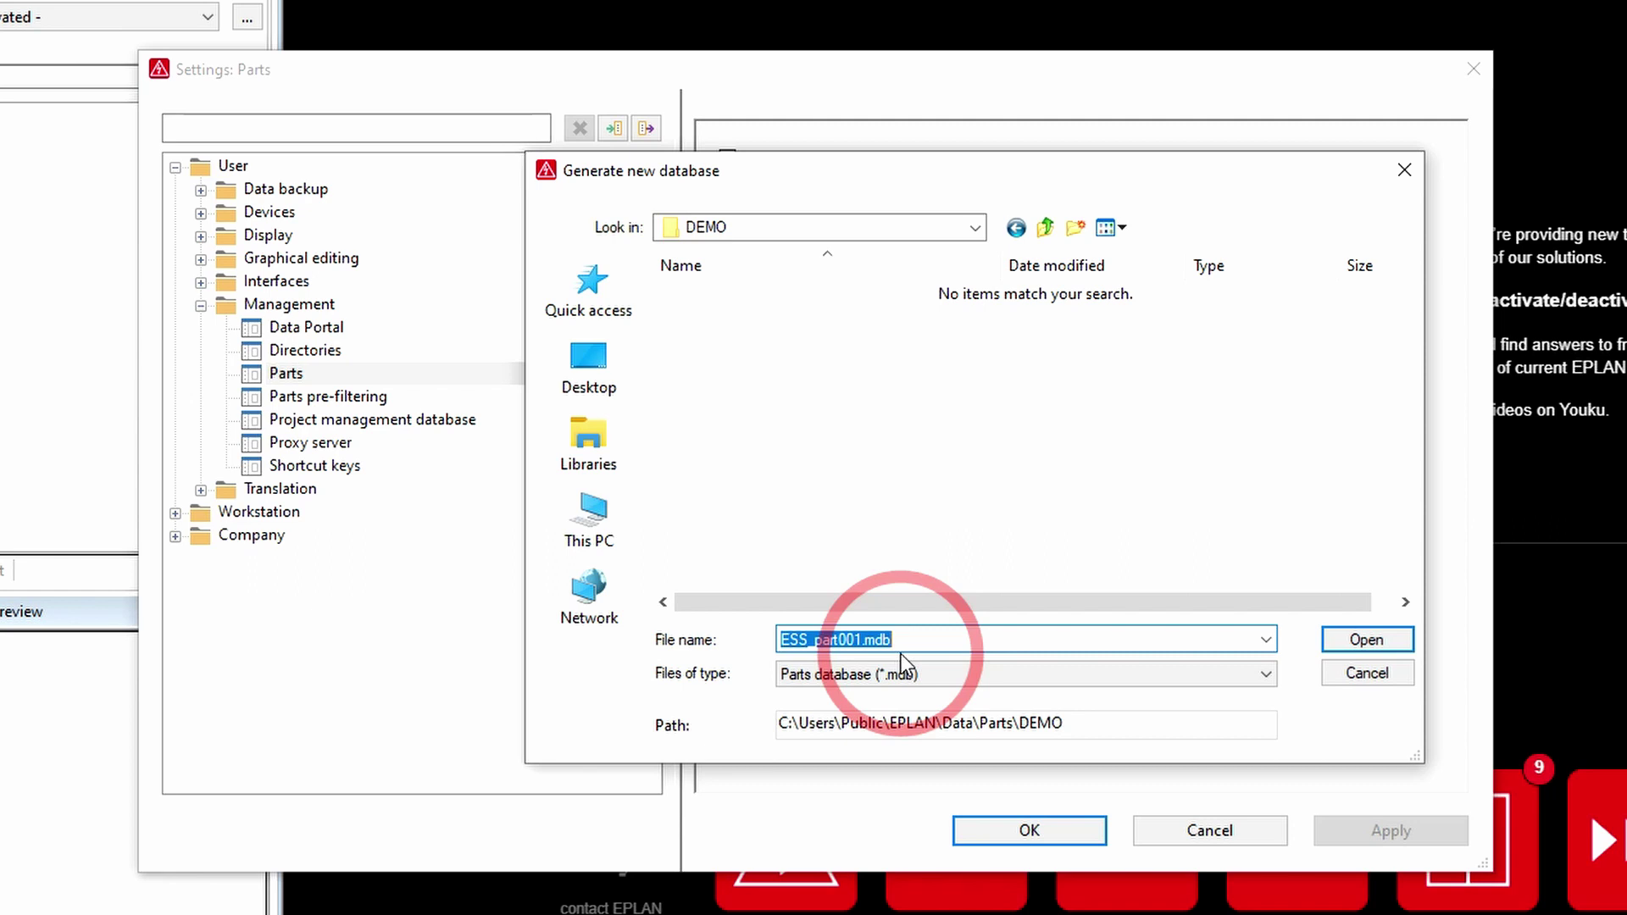
{"action": "type", "text": "D"}
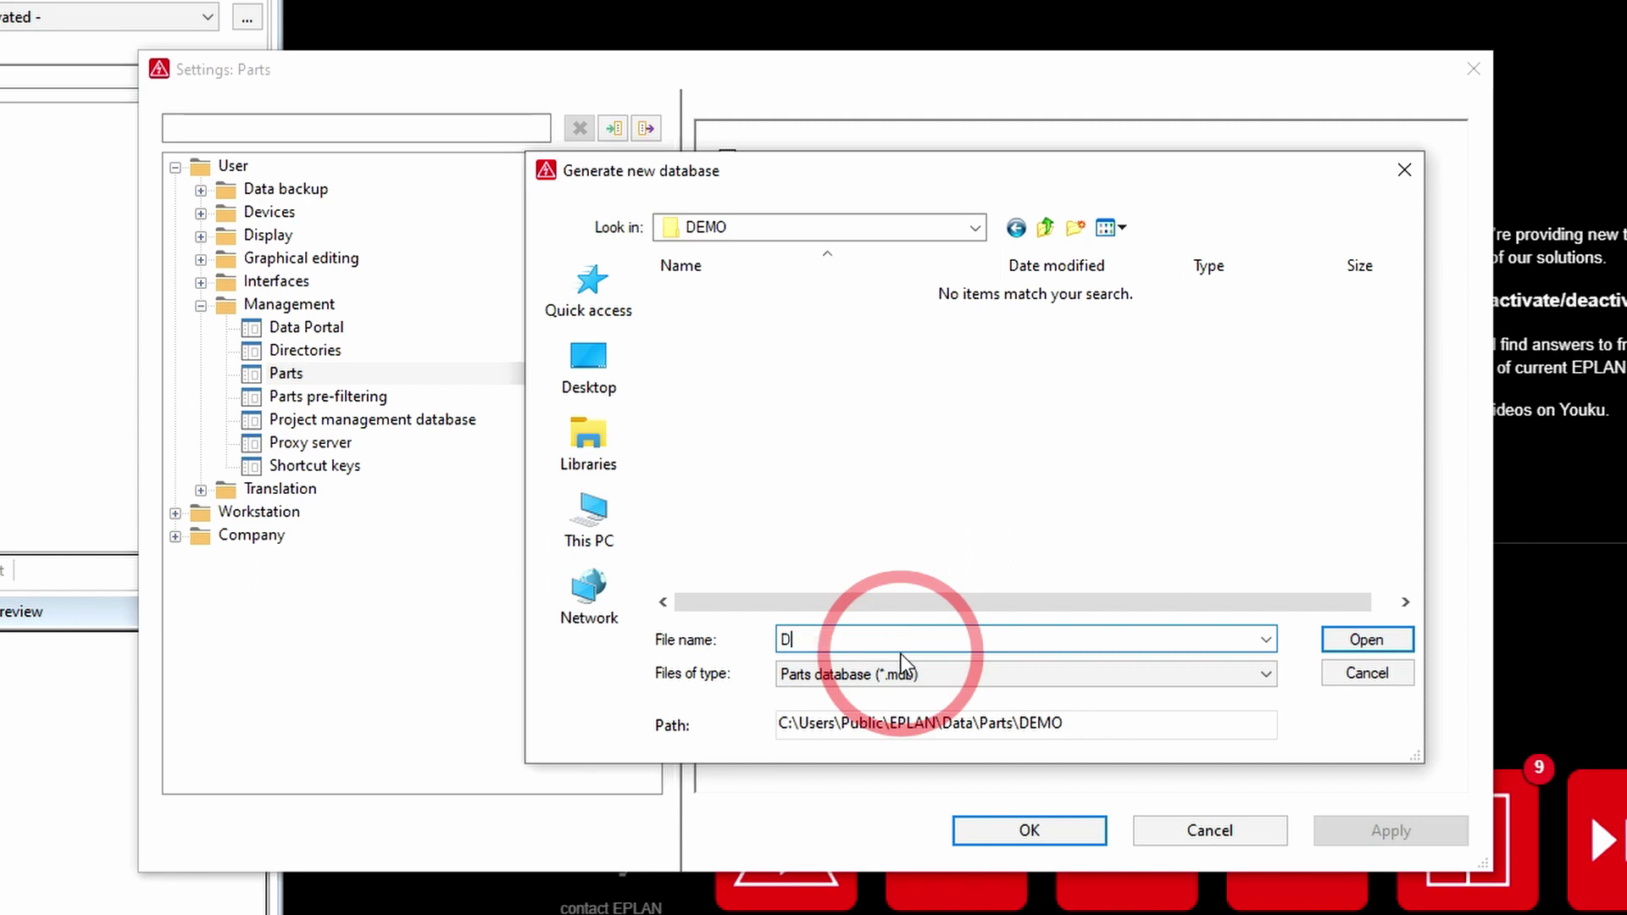
{"action": "type", "text": "EMO PARTS_00"}
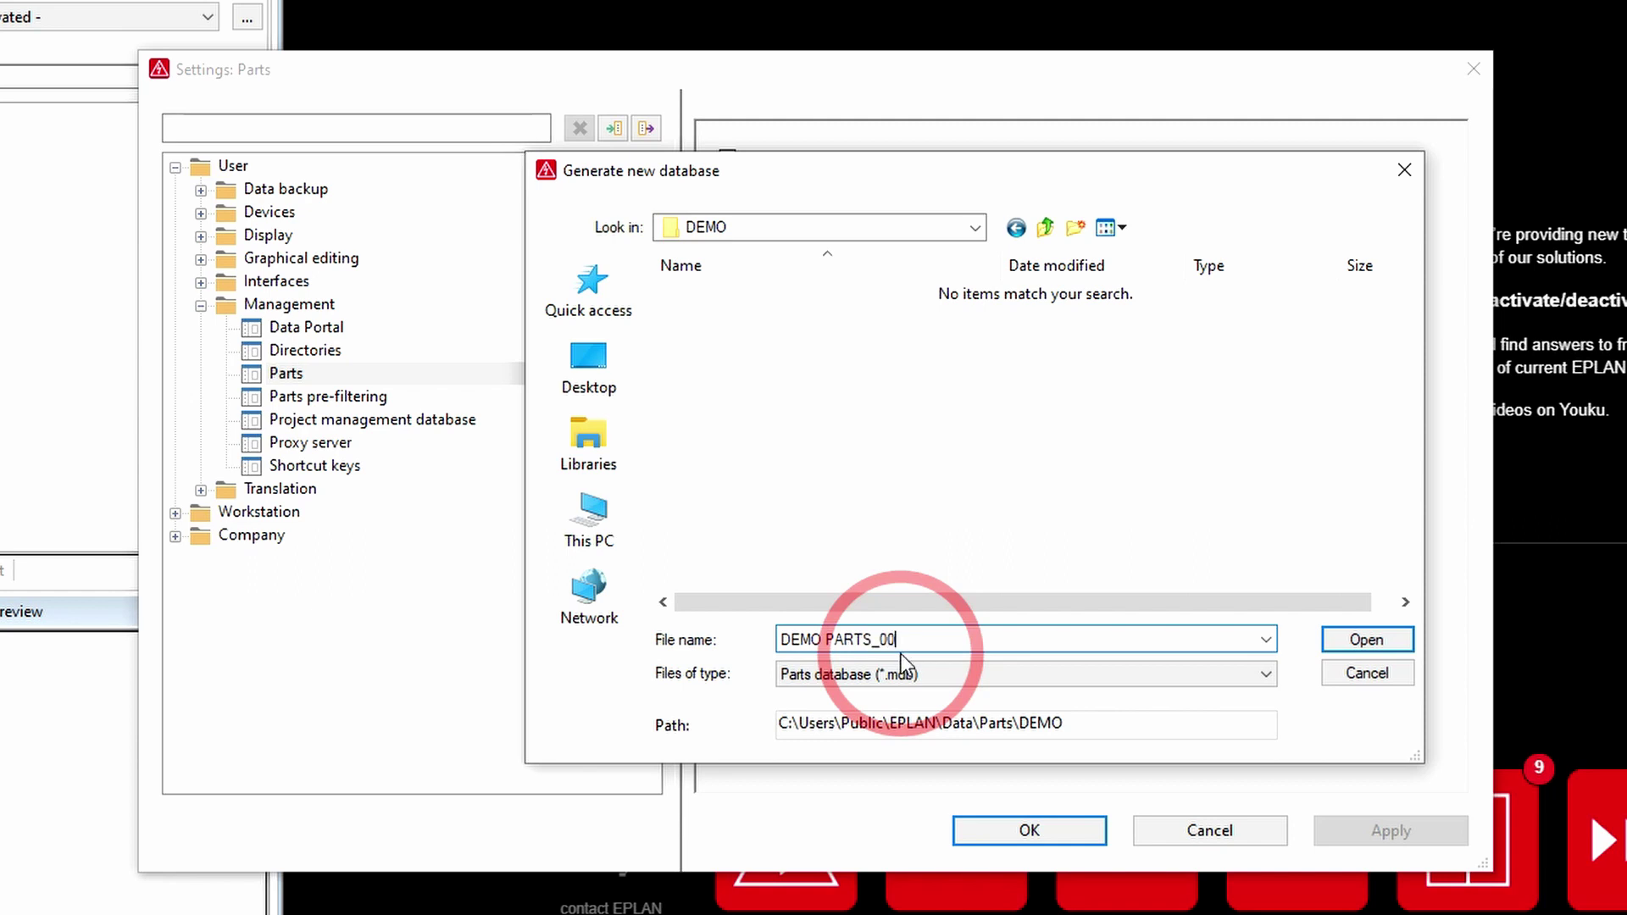
{"action": "left_click", "coordinate": [823, 639]}
{"action": "key", "text": "BackSpace"}
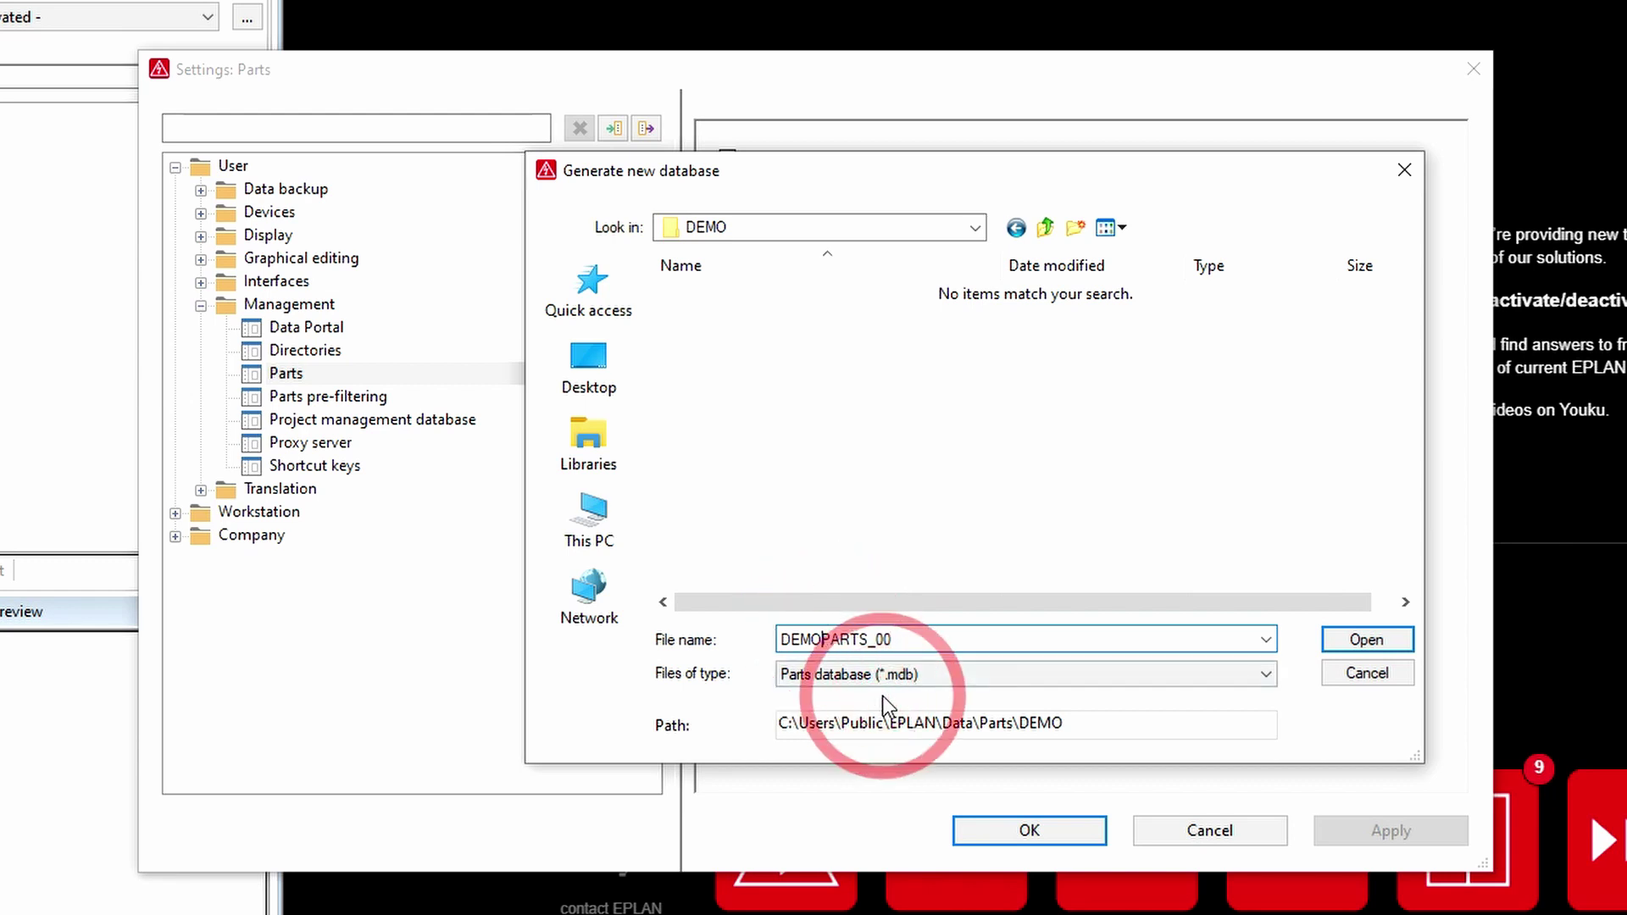
{"action": "type", "text": "_"}
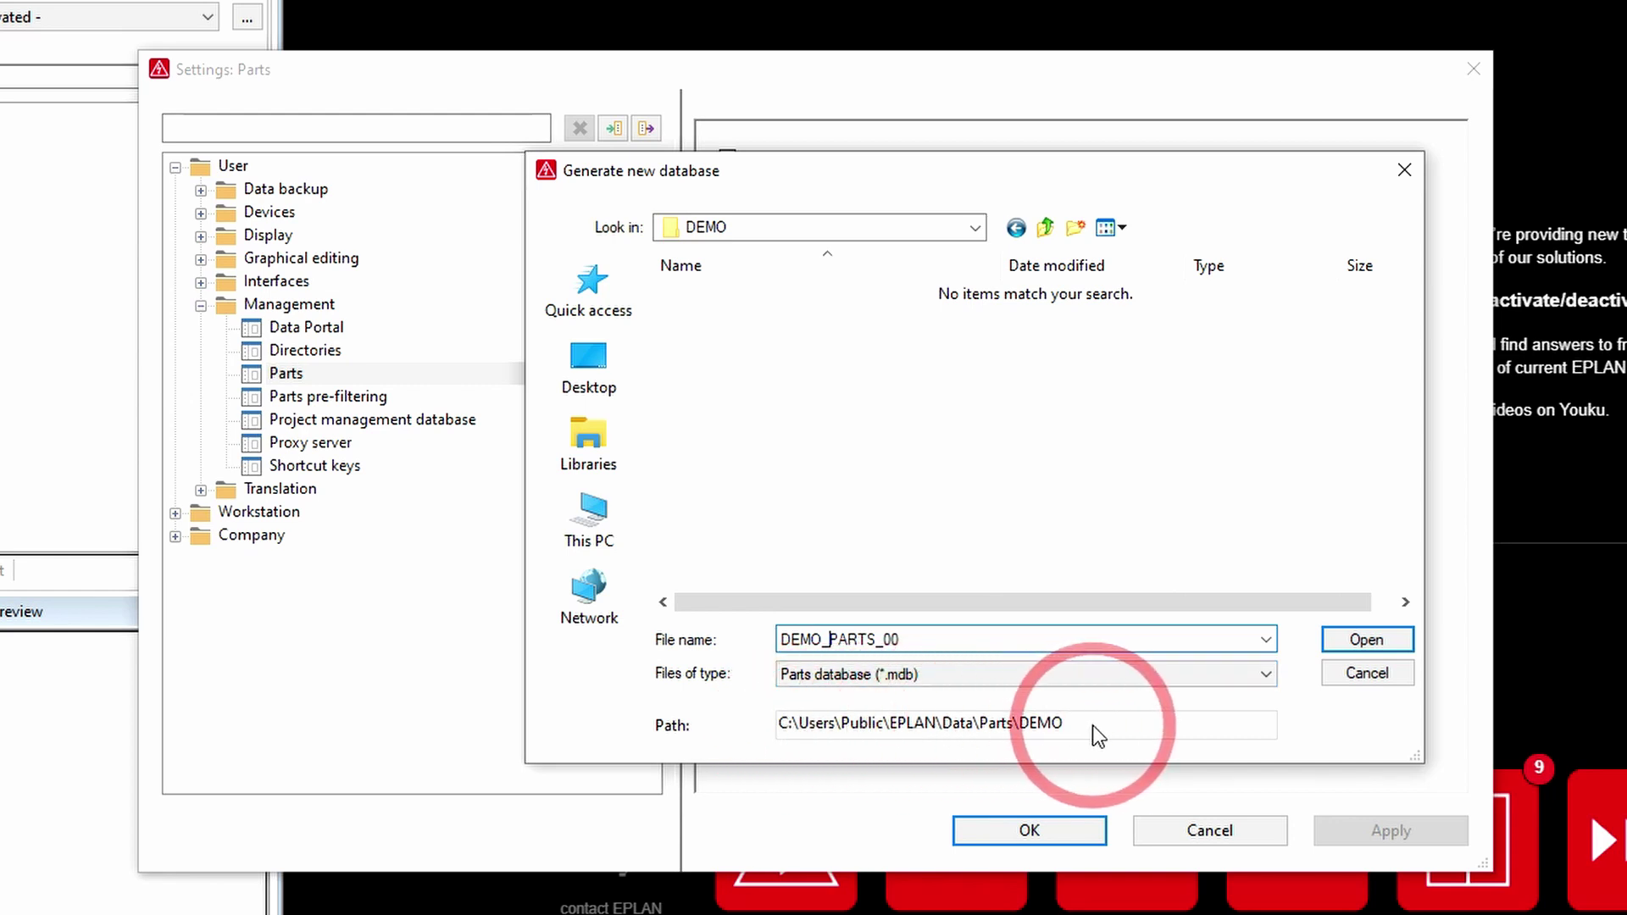
Create the DEMO_PARTS_00 database and save the scheme with description 'Demo Parts scheme'.
{"action": "left_click", "coordinate": [1399, 642]}
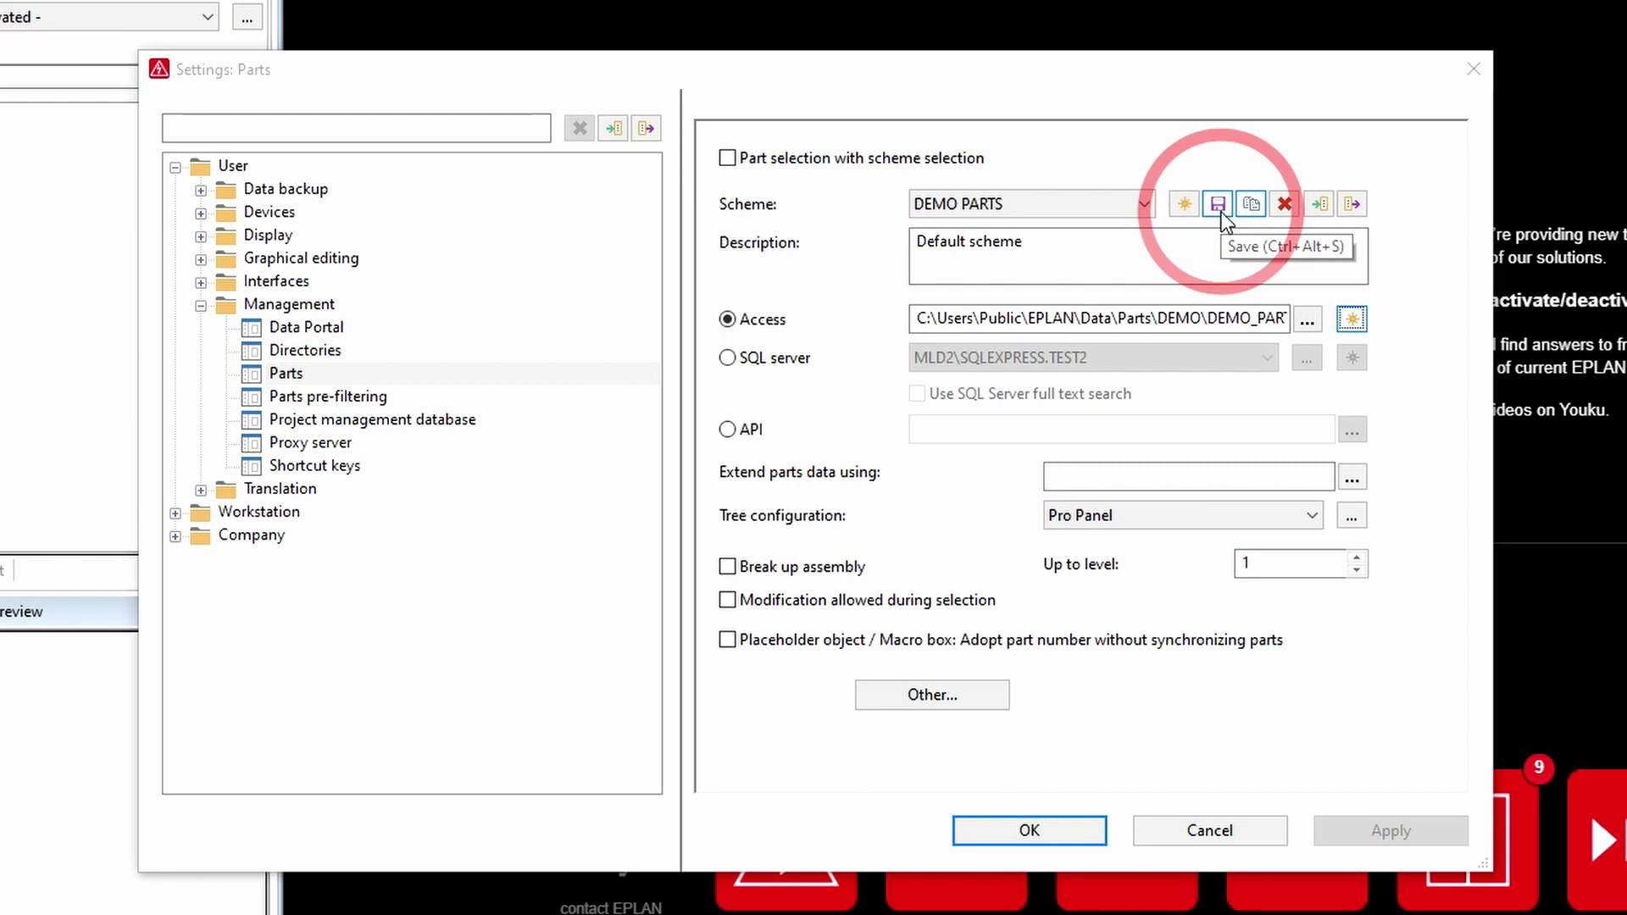
{"action": "left_click", "coordinate": [1218, 204]}
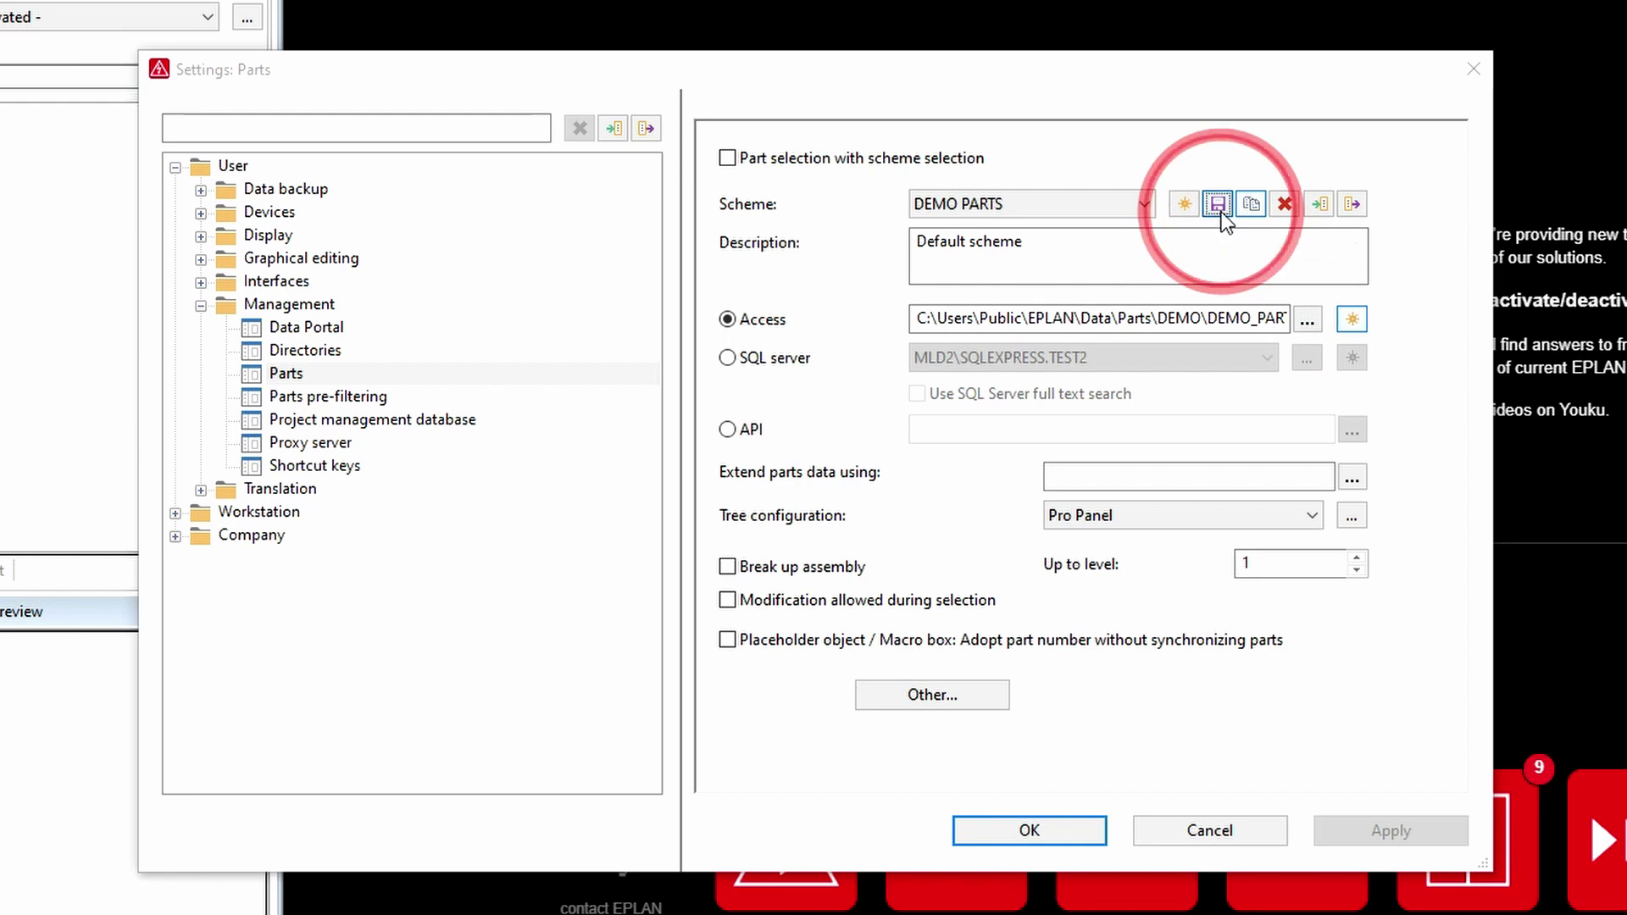
{"action": "left_click_drag", "start_coordinate": [966, 242], "coordinate": [705, 246]}
{"action": "type", "text": "Demo Par"}
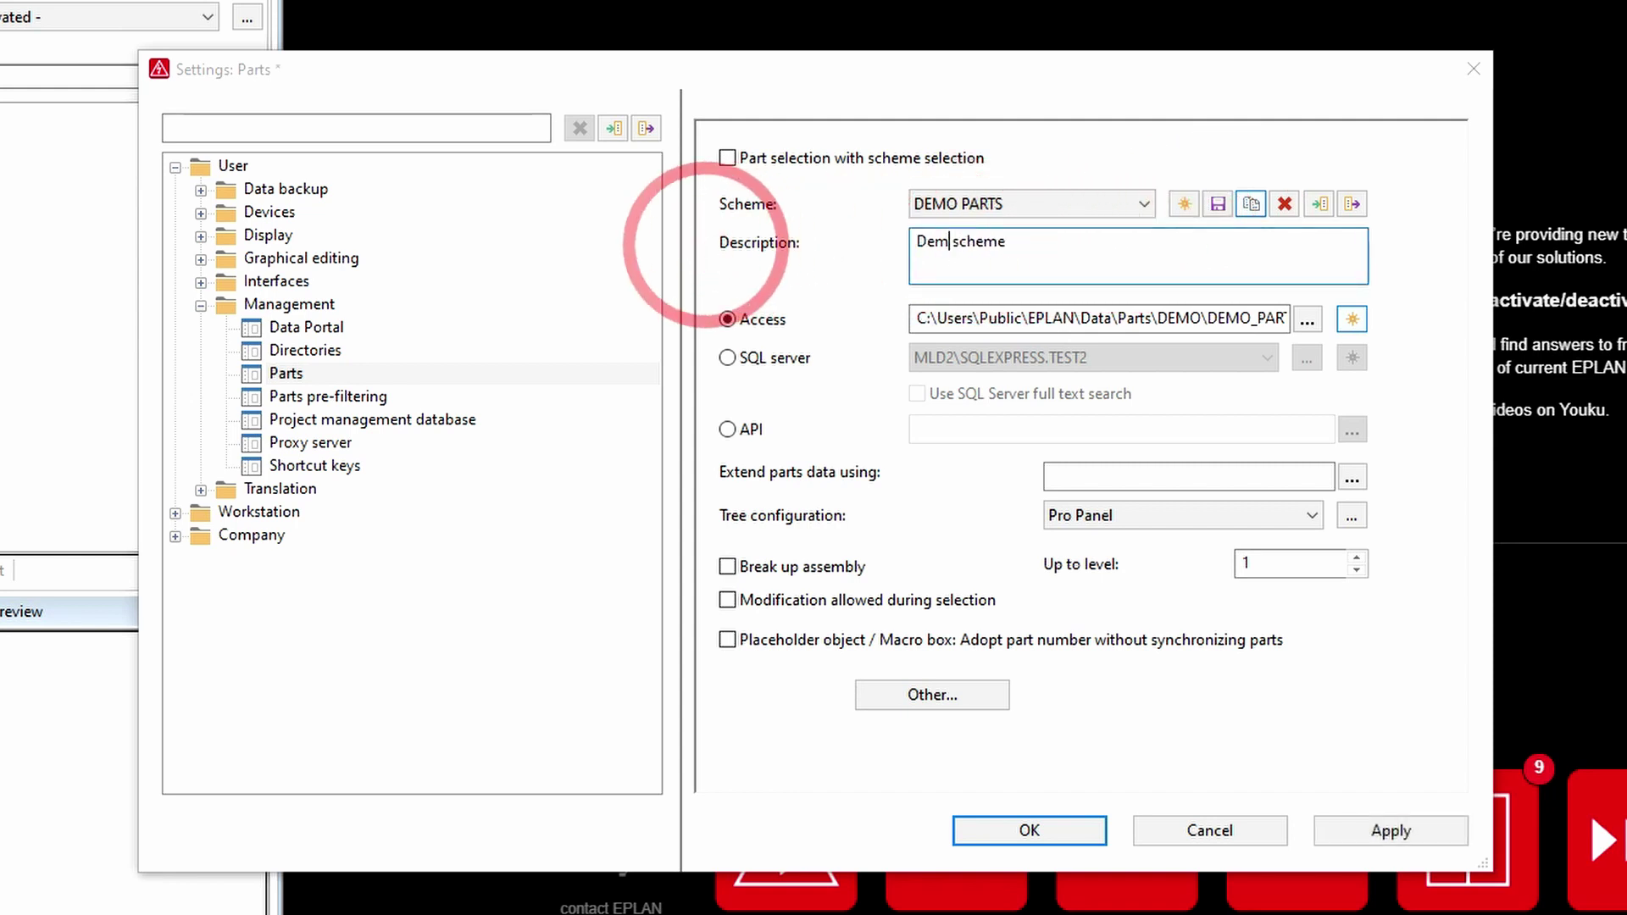
{"action": "type", "text": "ts"}
{"action": "left_click", "coordinate": [1219, 204]}
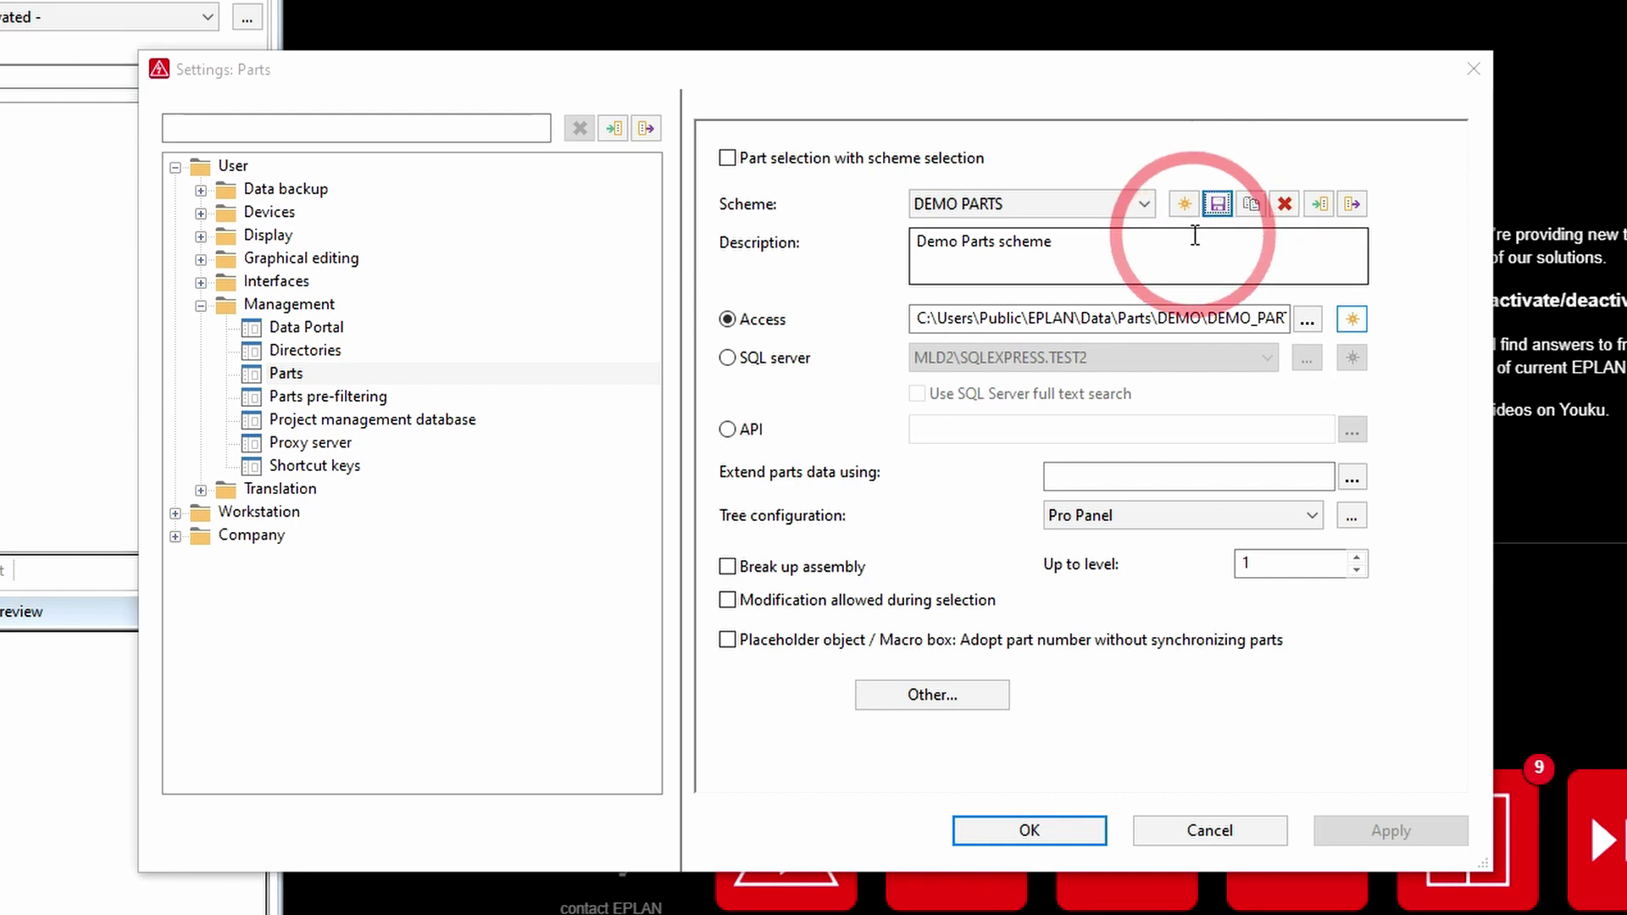
Select the Default scheme from the Scheme list, using ESS_part001.mdb.
{"action": "left_click", "coordinate": [1147, 204]}
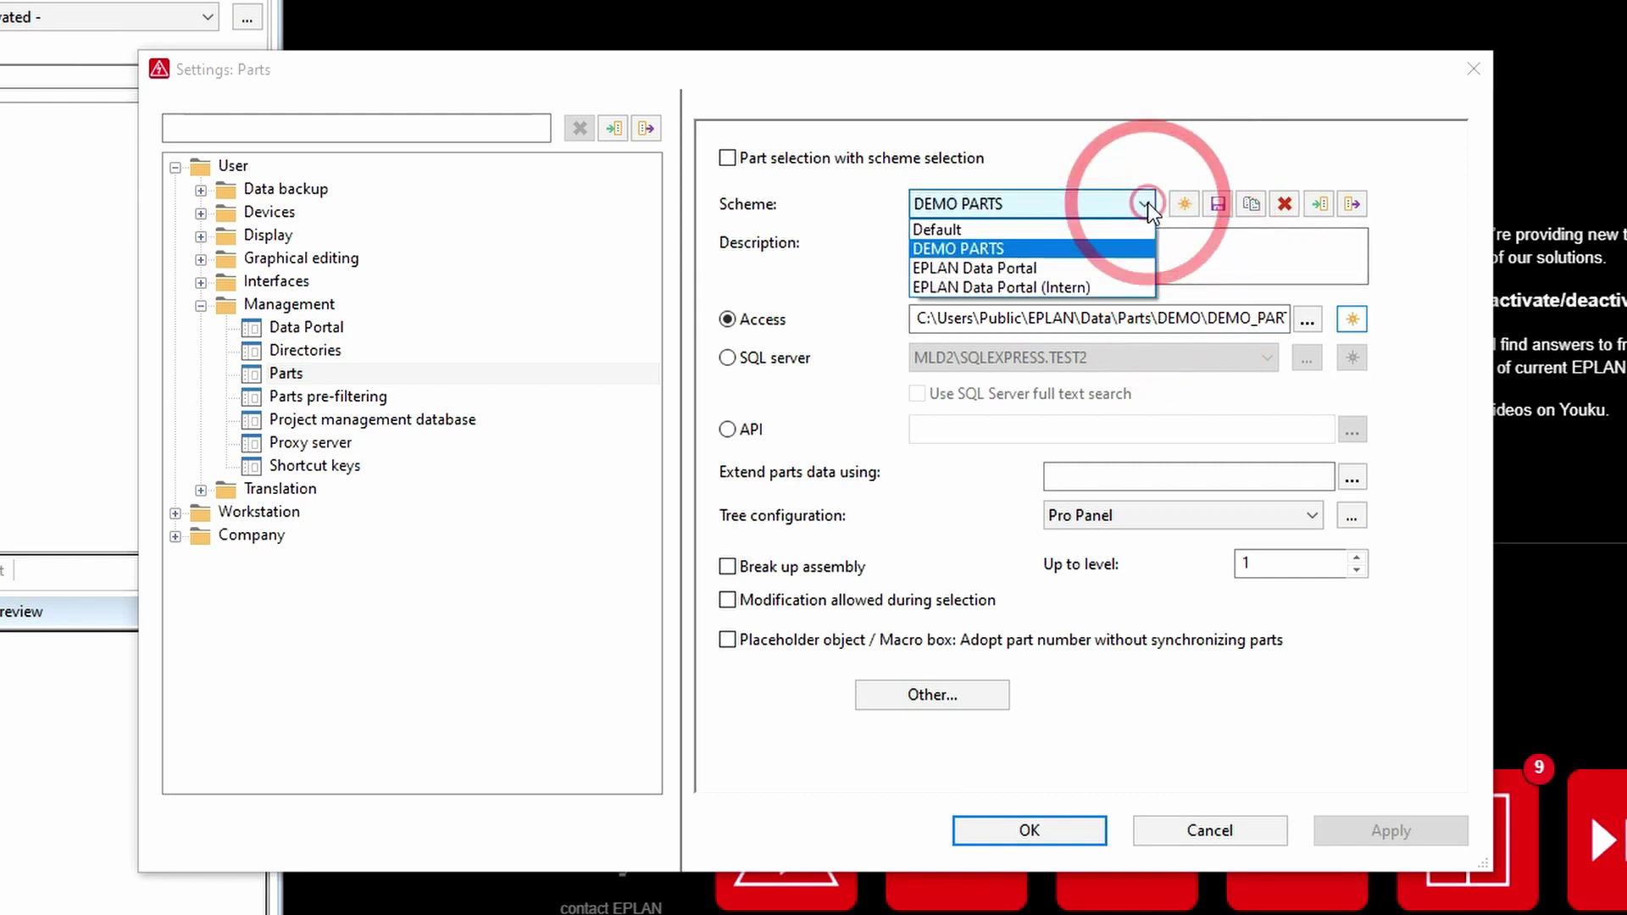
{"action": "left_click", "coordinate": [987, 227]}
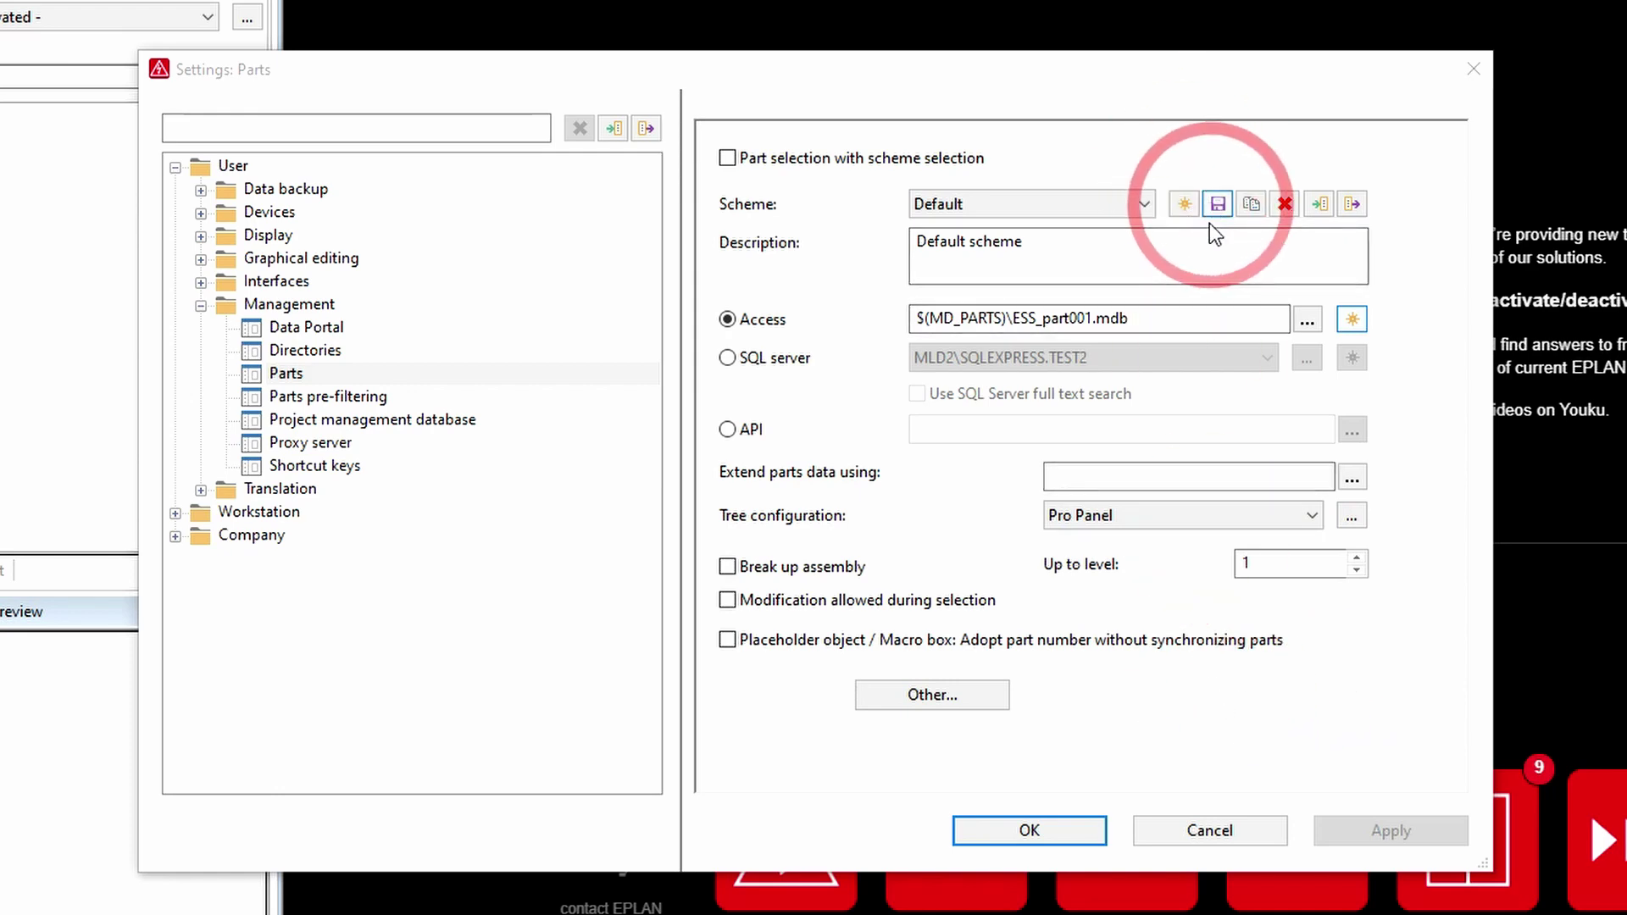
Accept the parts settings and briefly check the active database in Parts management.
{"action": "left_click", "coordinate": [1075, 832]}
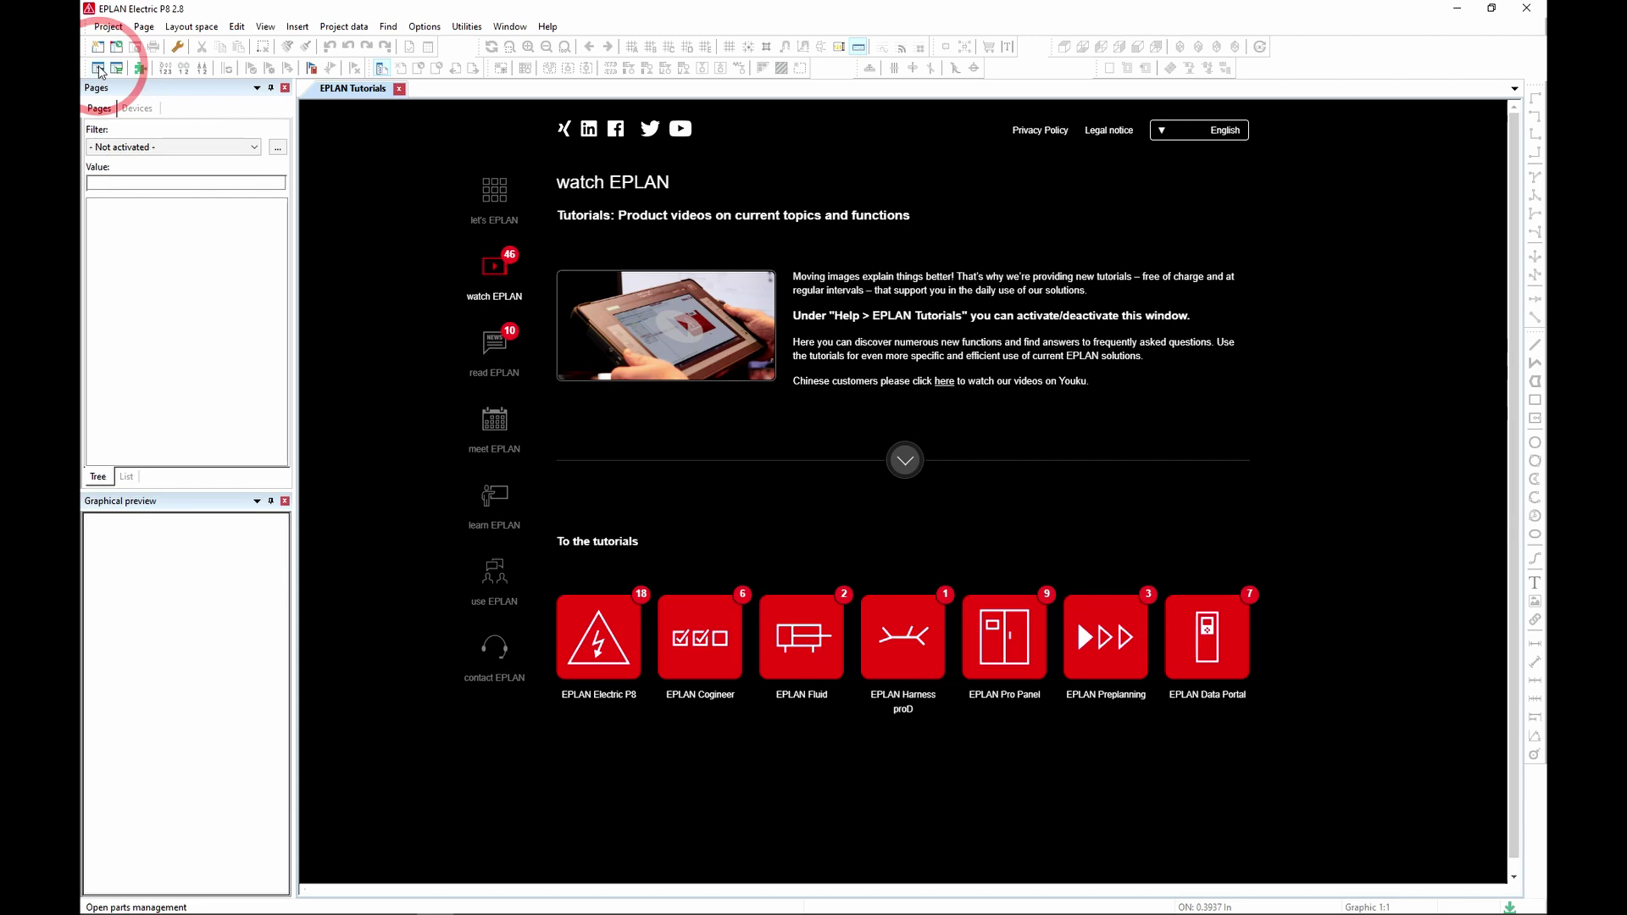
{"action": "left_click", "coordinate": [99, 68]}
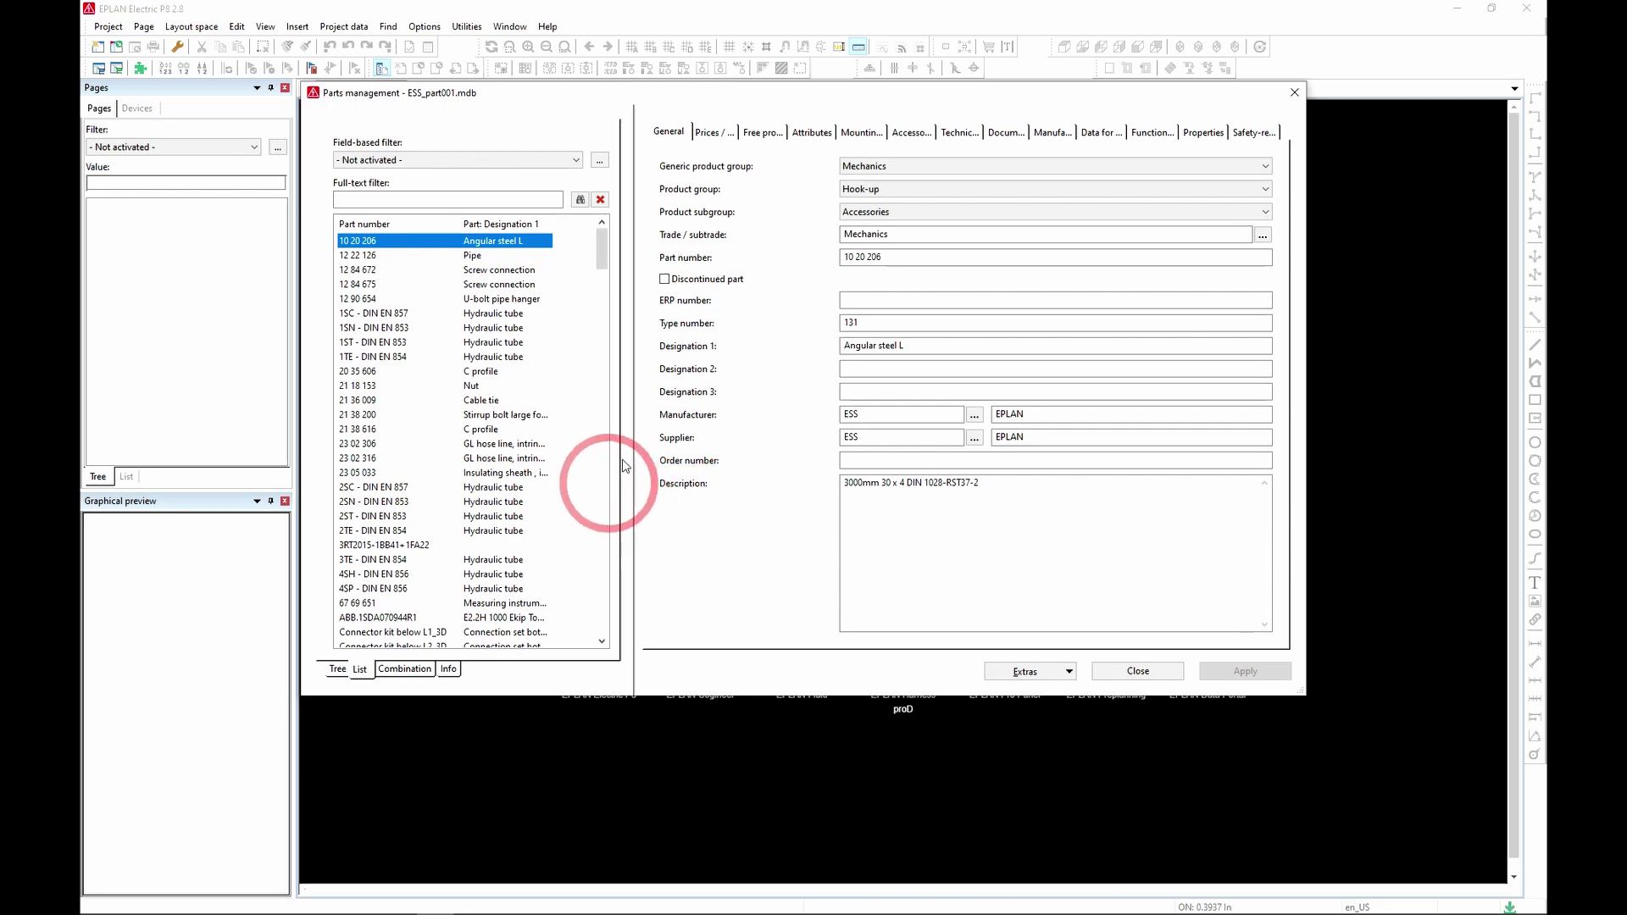
{"action": "left_click", "coordinate": [1293, 93]}
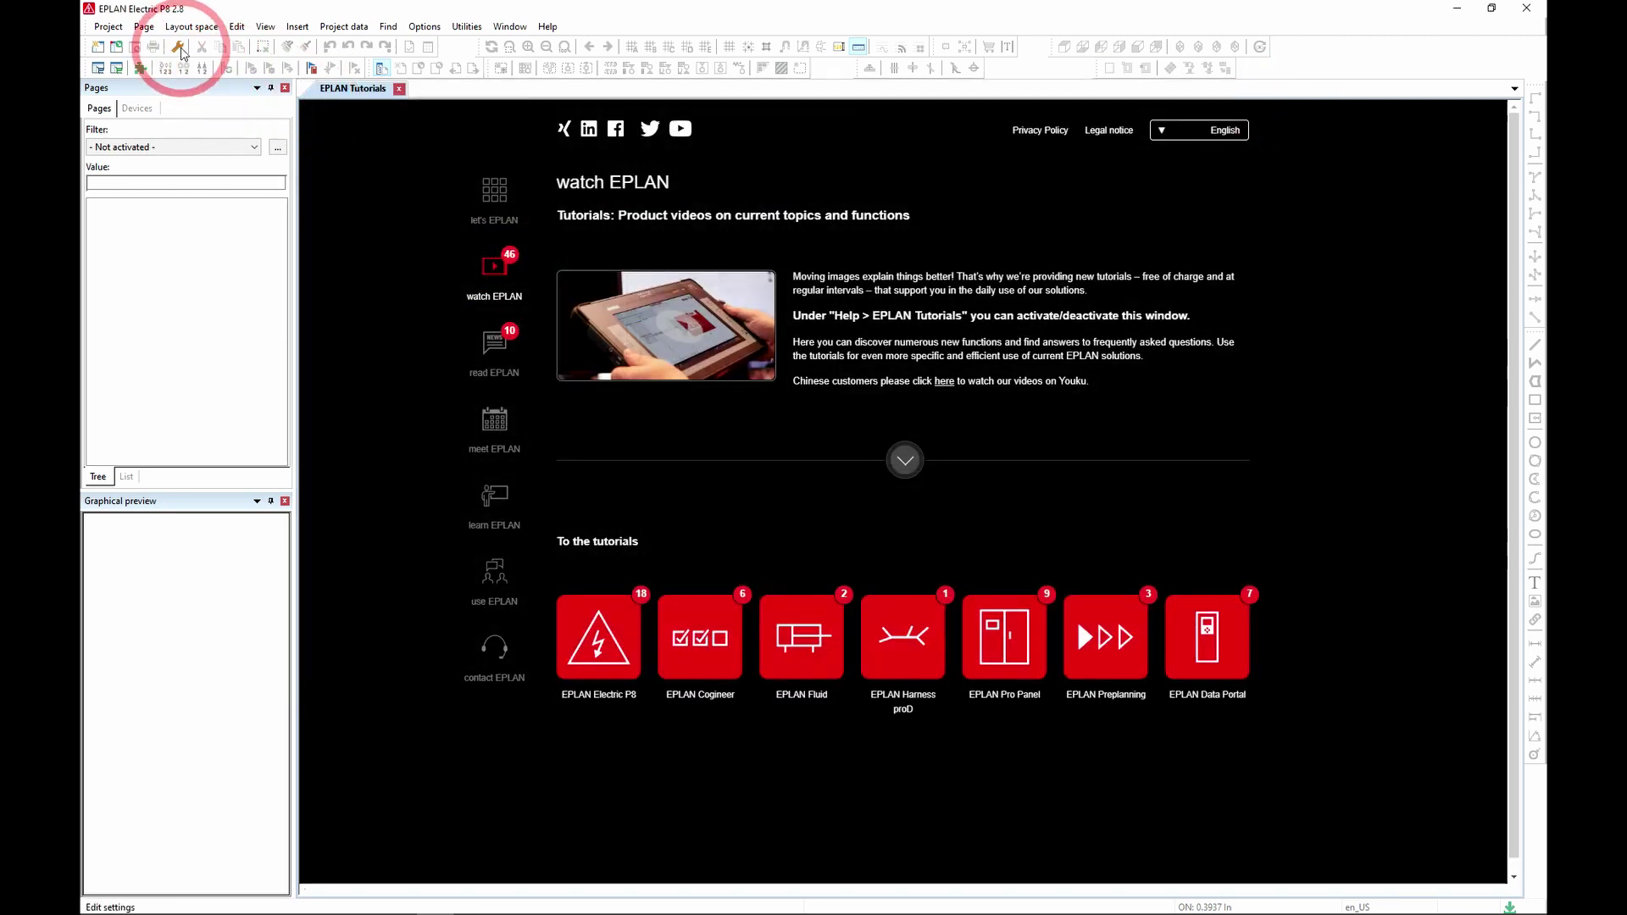
Reopen the Parts settings, choose the DEMO PARTS scheme and confirm with OK.
{"action": "left_click", "coordinate": [179, 48]}
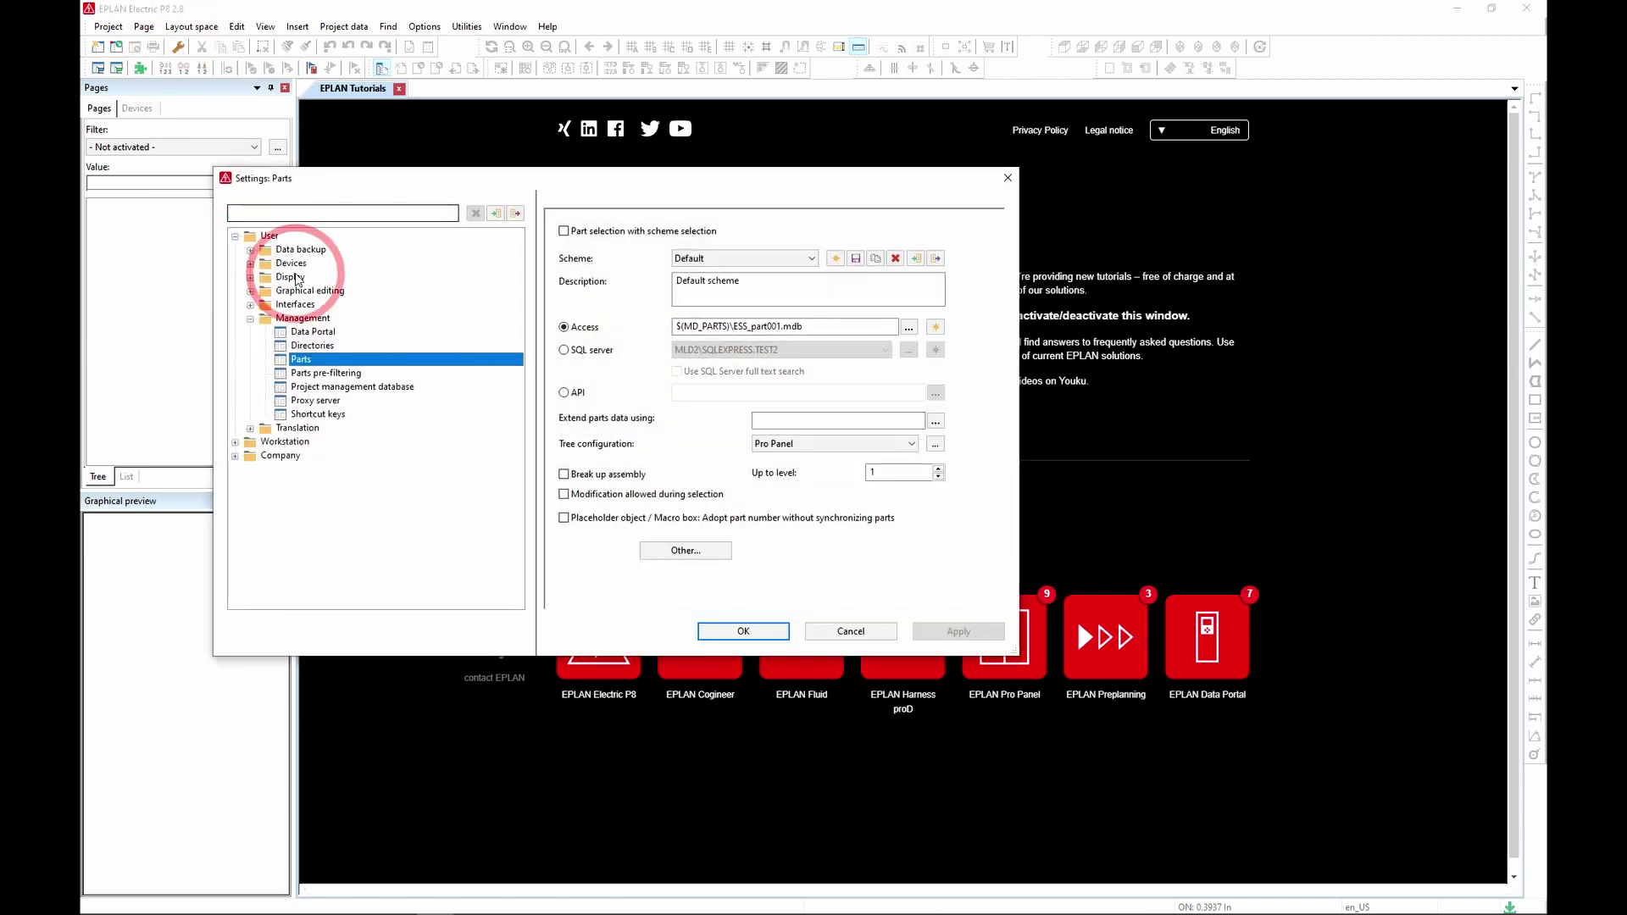
{"action": "left_click", "coordinate": [721, 257]}
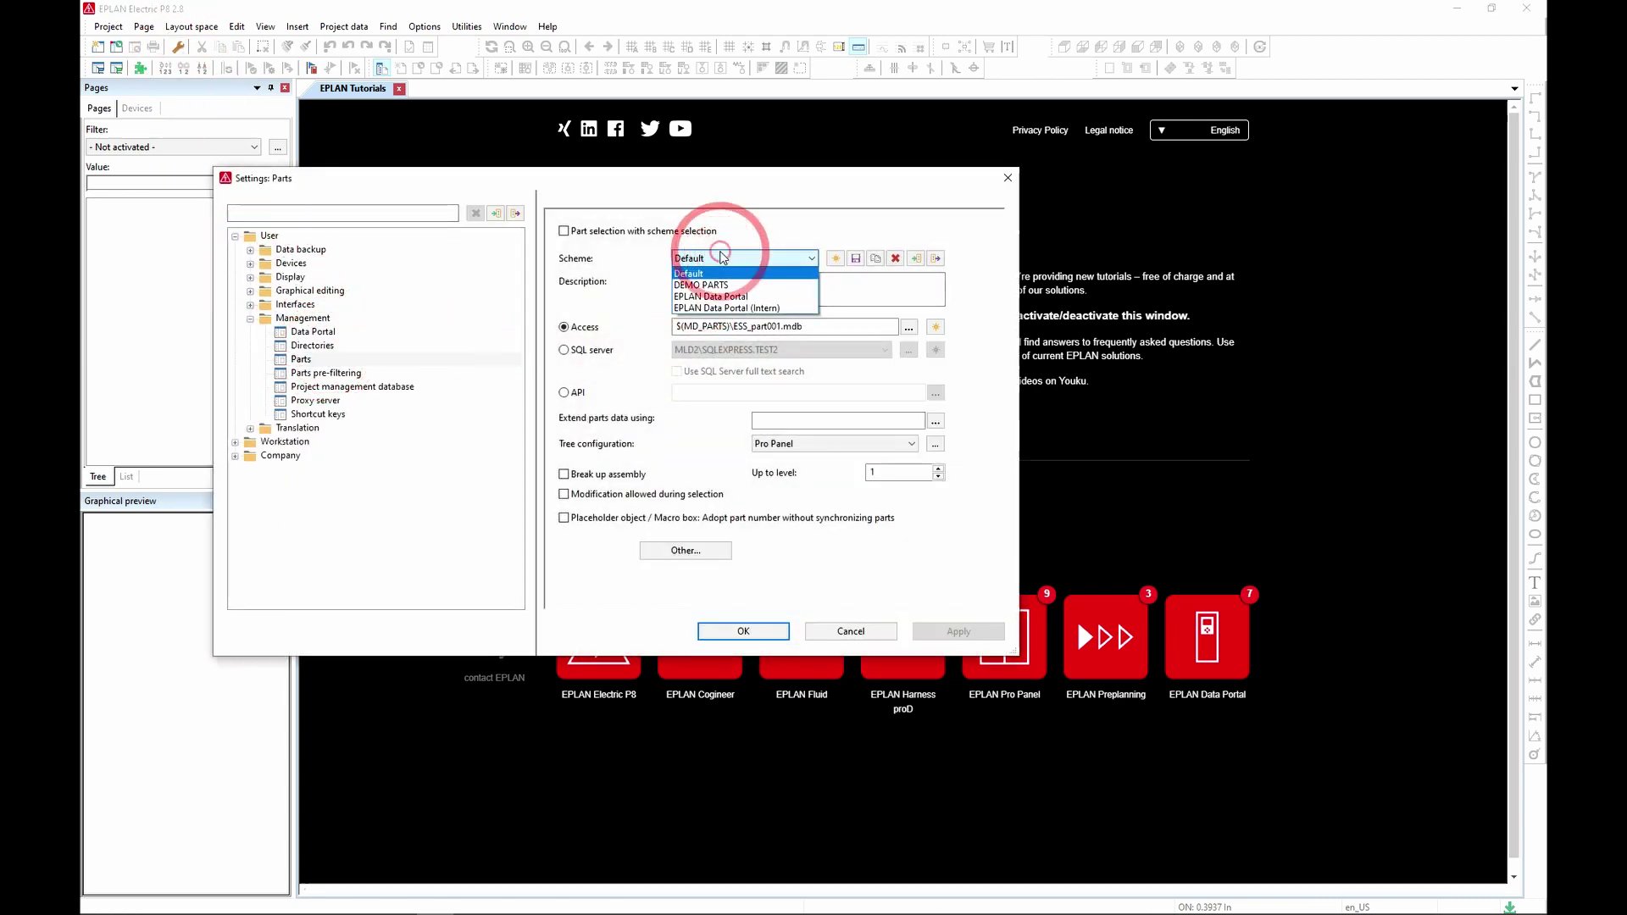
{"action": "left_click", "coordinate": [678, 284]}
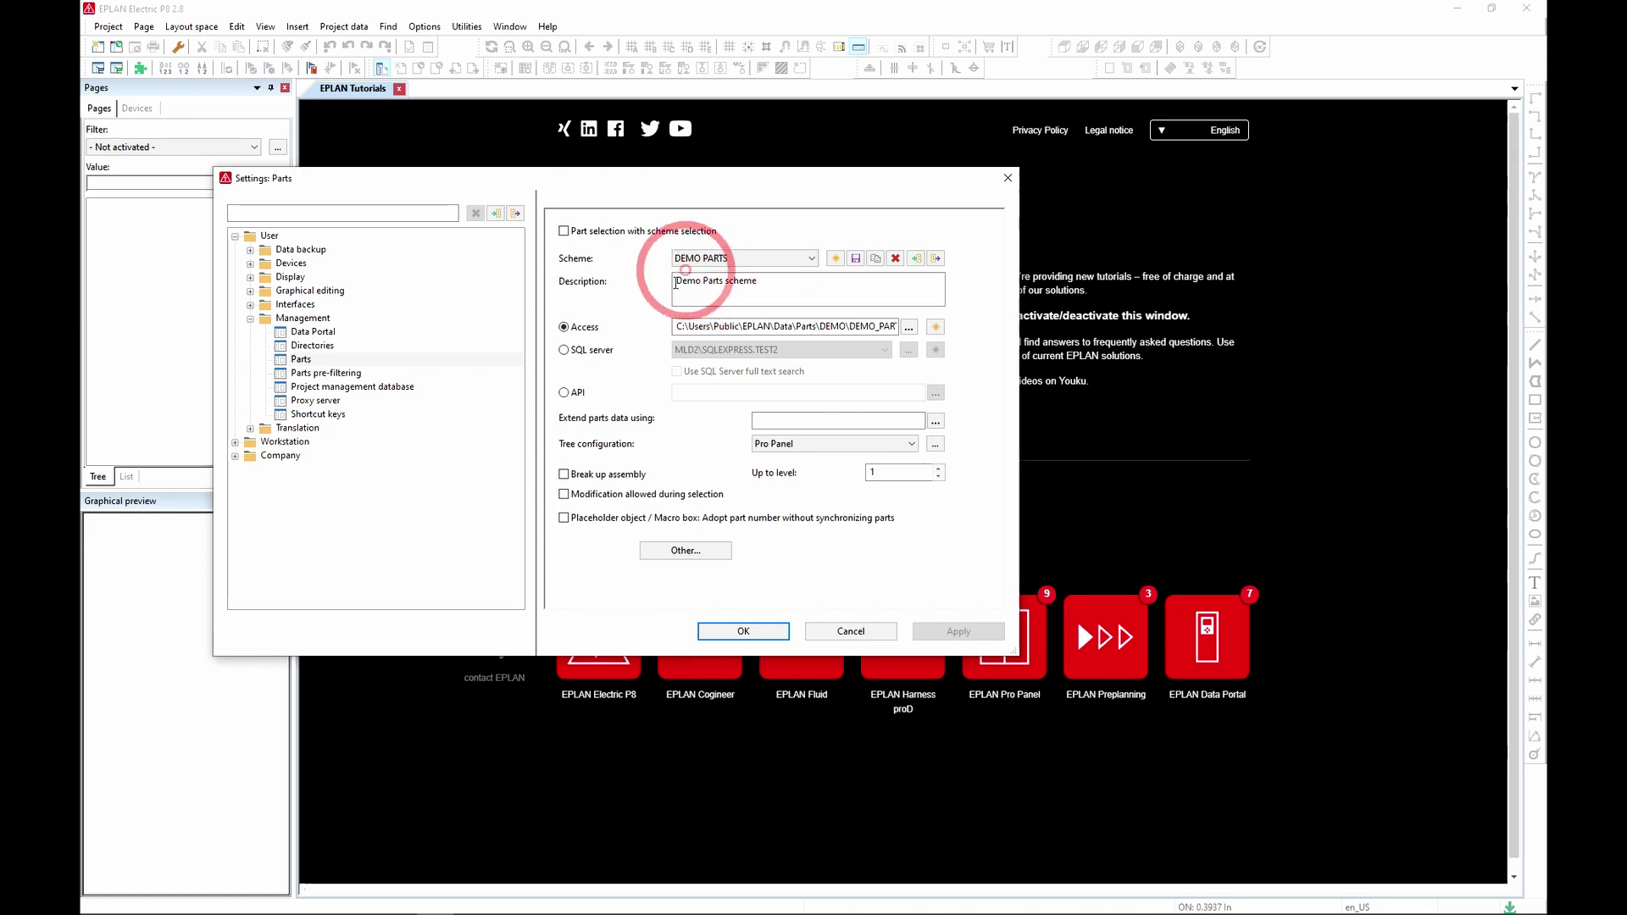
{"action": "left_click", "coordinate": [750, 629]}
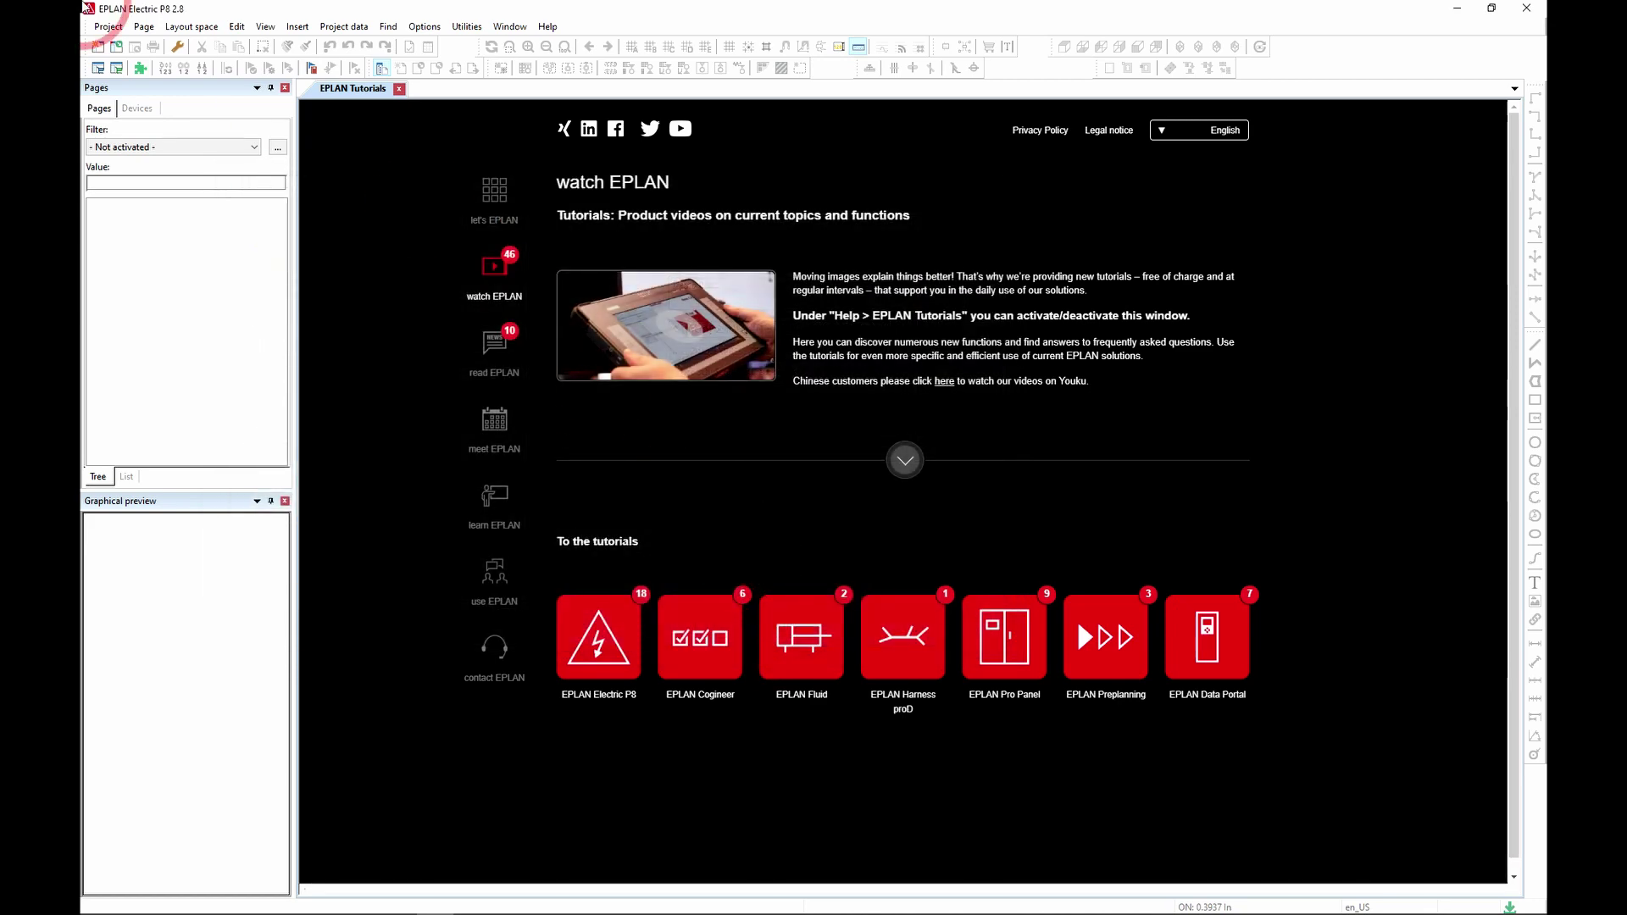
Open Parts management on DEMO_PARTS_00.mdb and show its Tree view of tables.
{"action": "left_click", "coordinate": [100, 69]}
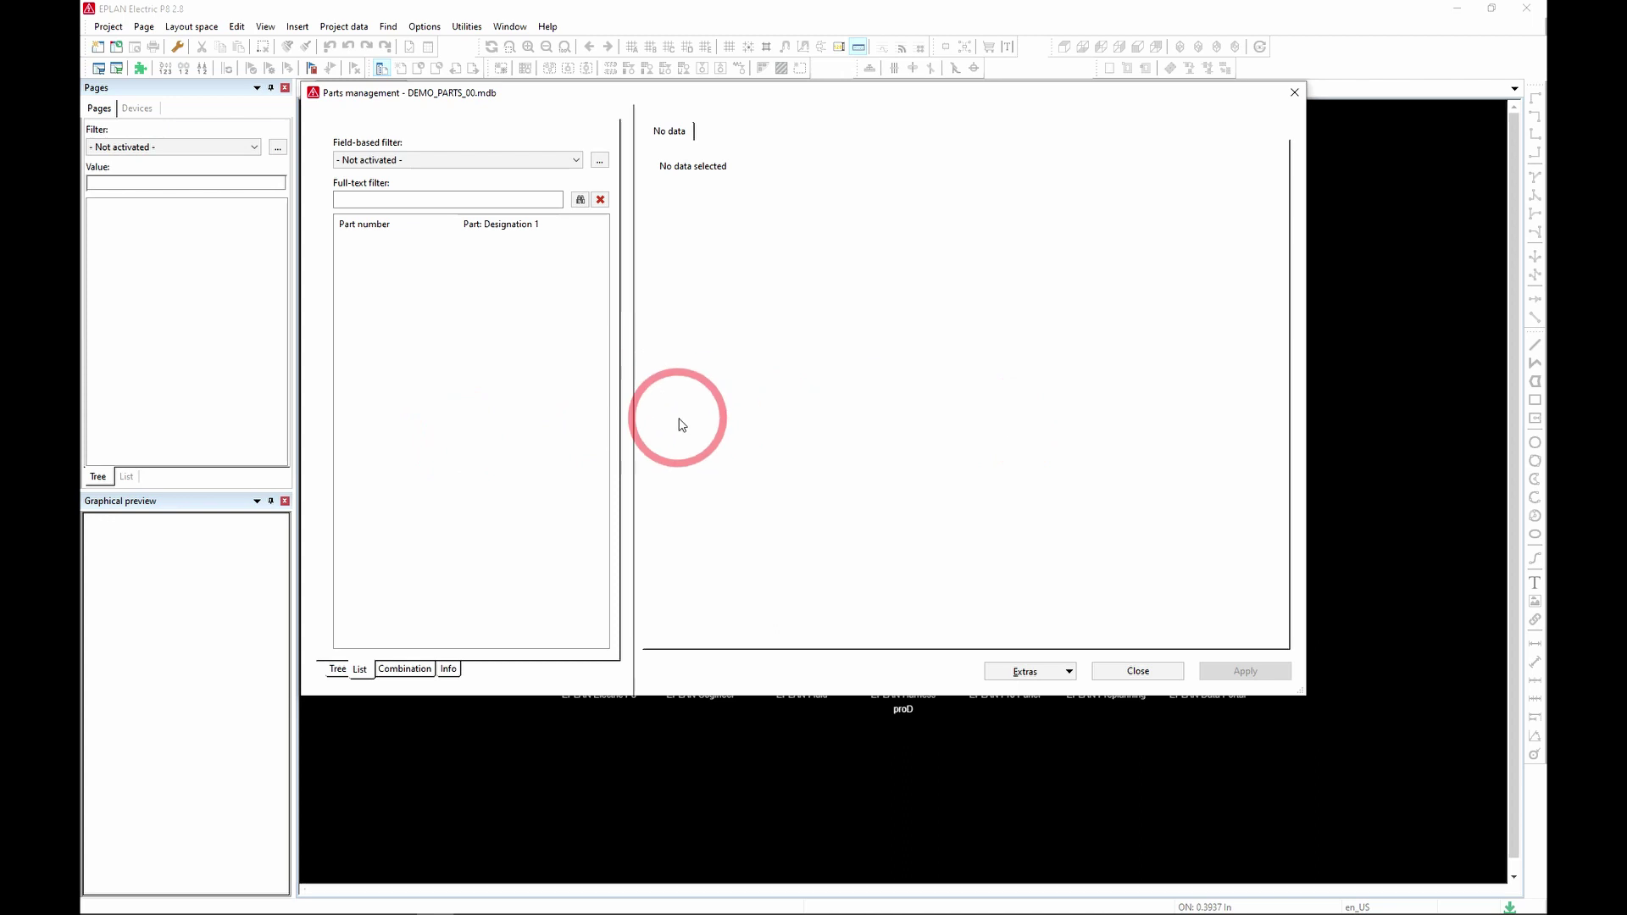
{"action": "left_click", "coordinate": [338, 671]}
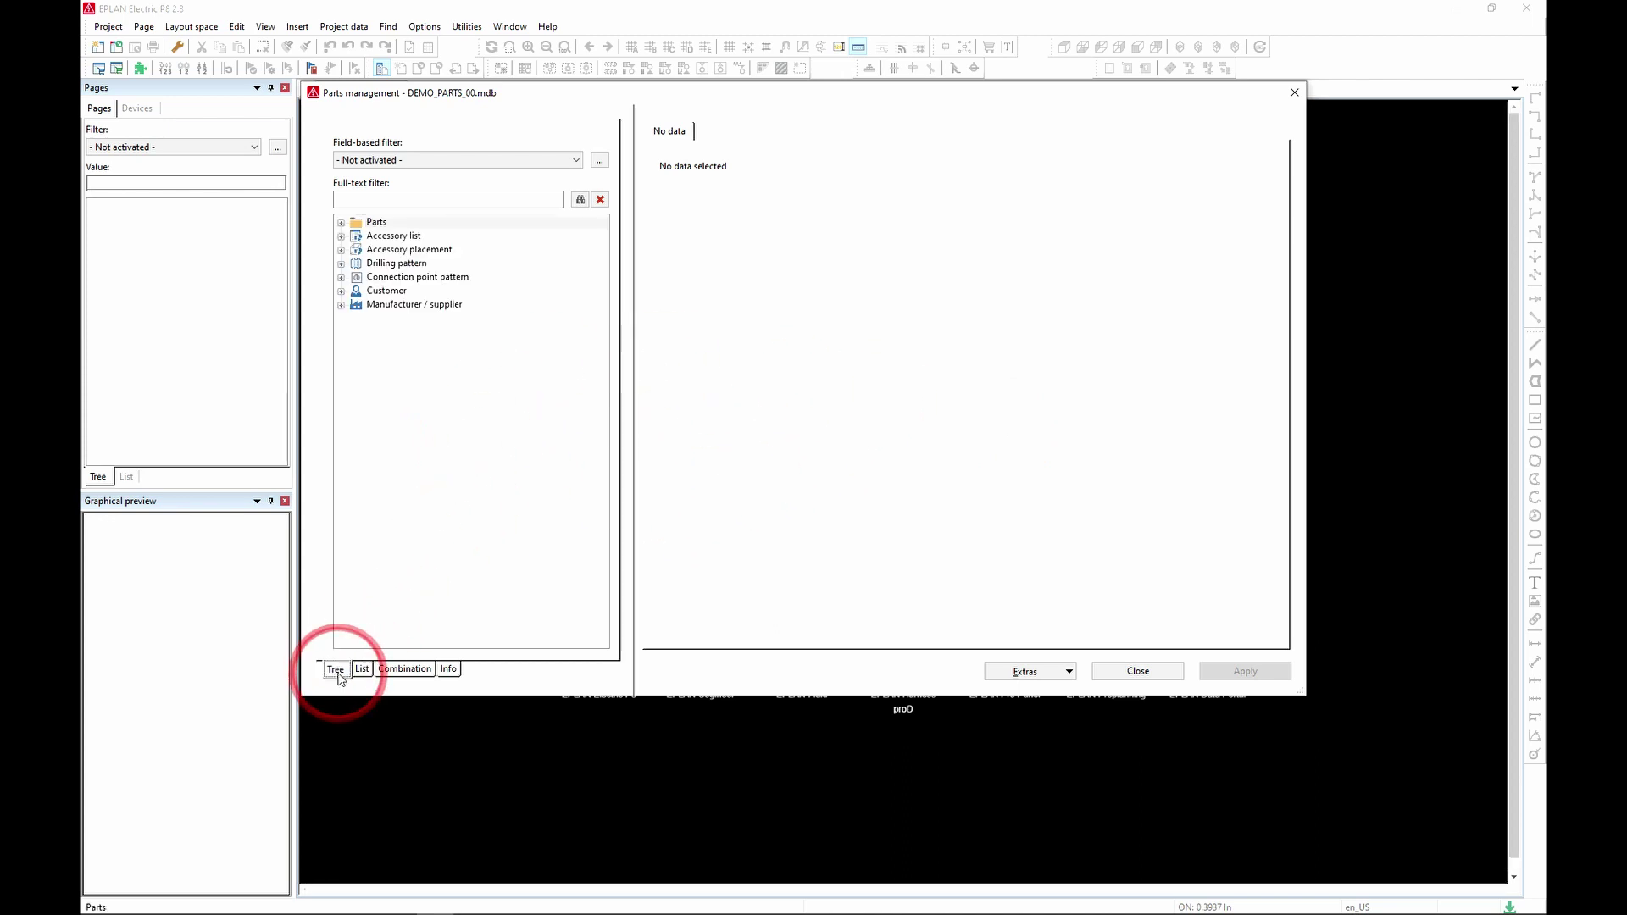